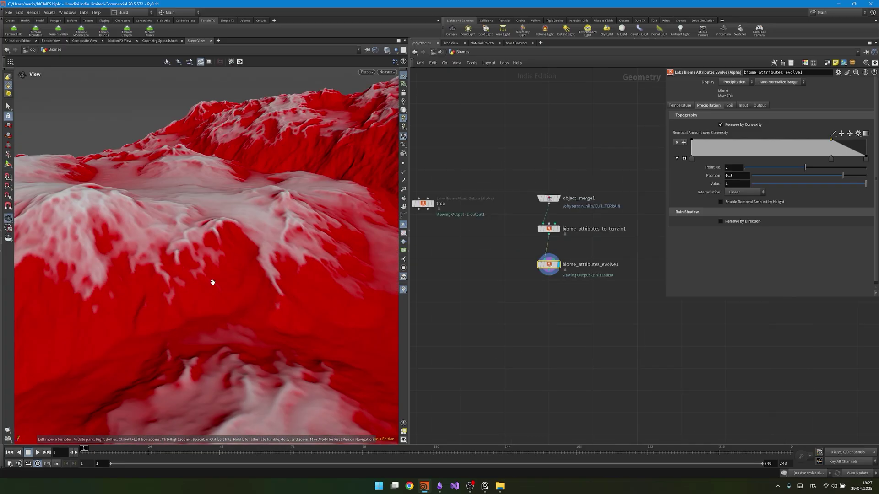
pyautogui.moveTo(210, 280); pyautogui.dragTo(229, 306)
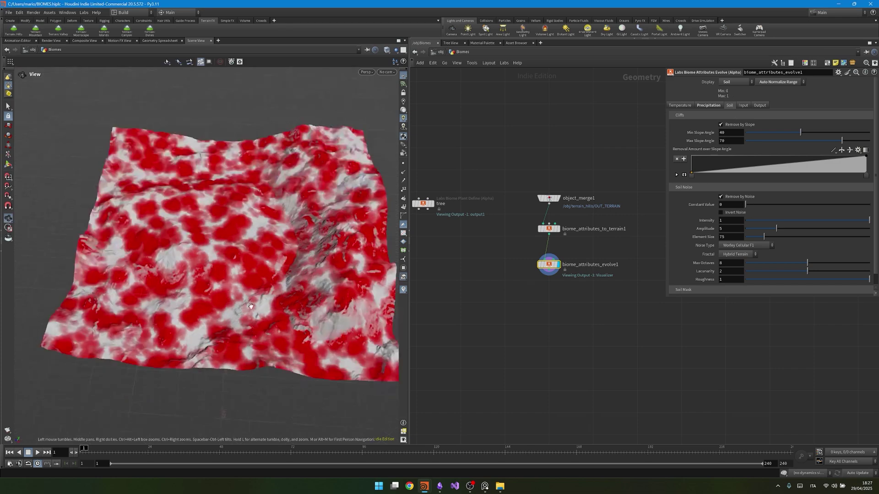
pyautogui.scroll(5, 208, 289)
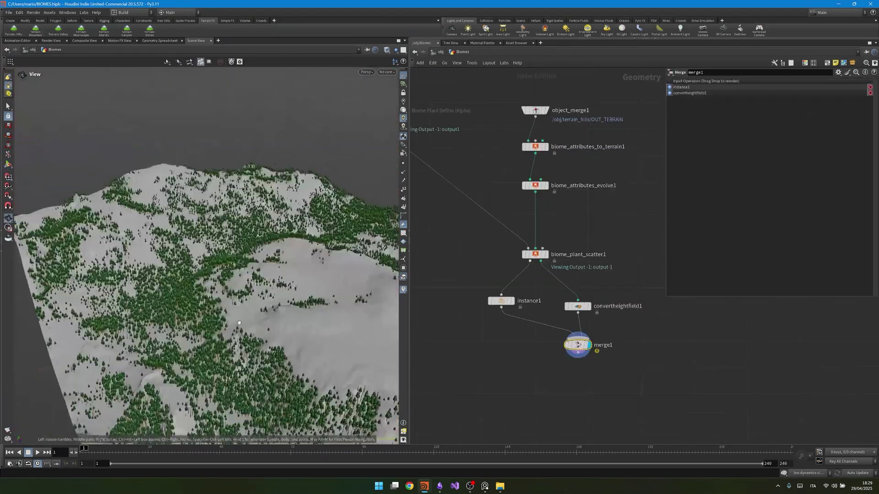
pyautogui.scroll(5, 287, 304)
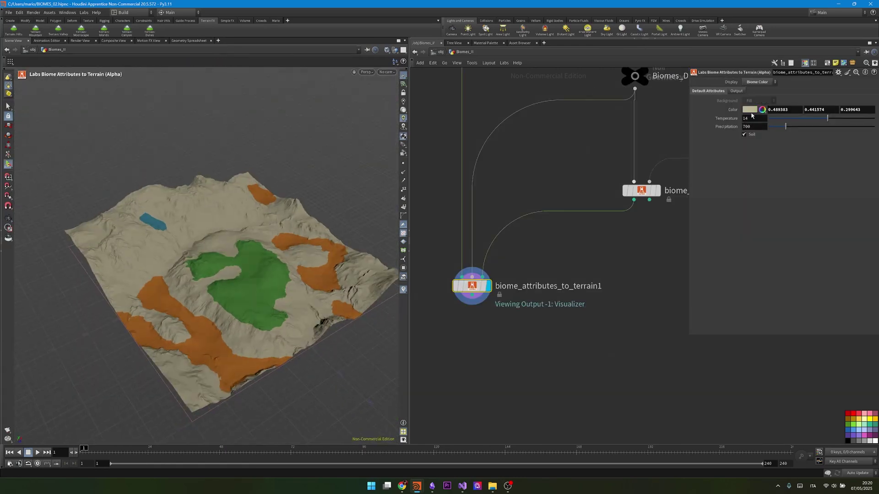
# Step: Set the default biome color of the biome_attributes_to_terrain1 node to white
pyautogui.click(750, 111)
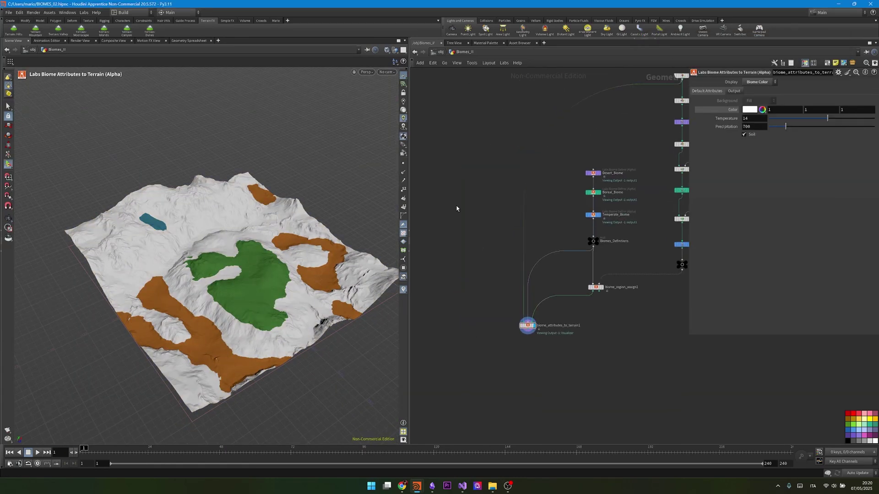
pyautogui.press('Tab')
pyautogui.click(618, 222)
pyautogui.click(455, 208)
pyautogui.click(838, 71)
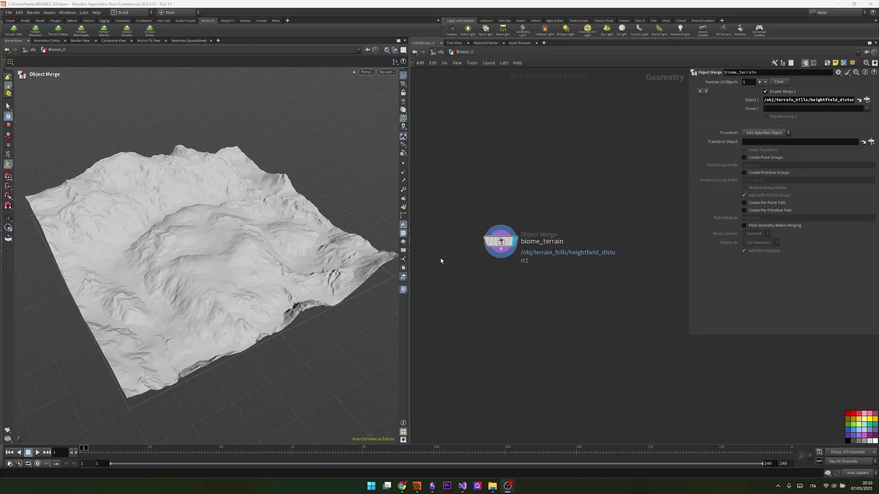
# Step: Add a HeightField Mask by Feature node wired below biome_terrain and display its result
pyautogui.click(503, 257)
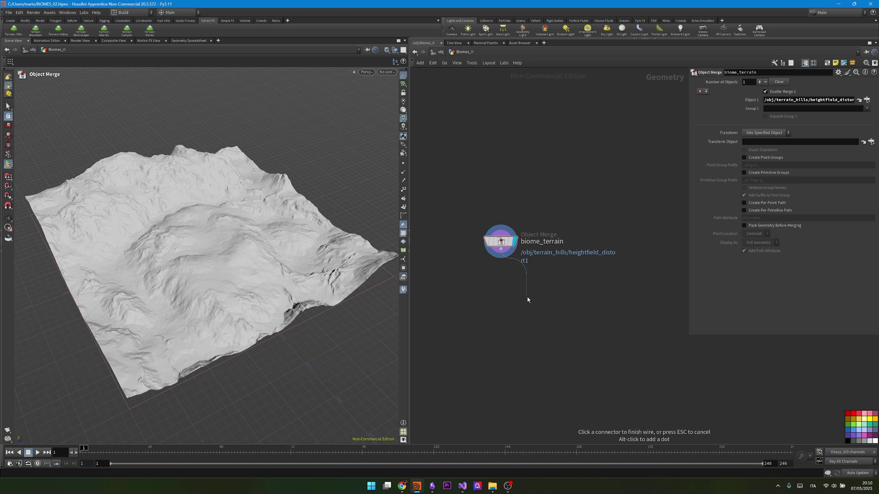
pyautogui.press('Tab')
pyautogui.write('hfm')
pyautogui.press('Return')
pyautogui.click(526, 299)
pyautogui.moveTo(526, 301); pyautogui.dragTo(501, 298)
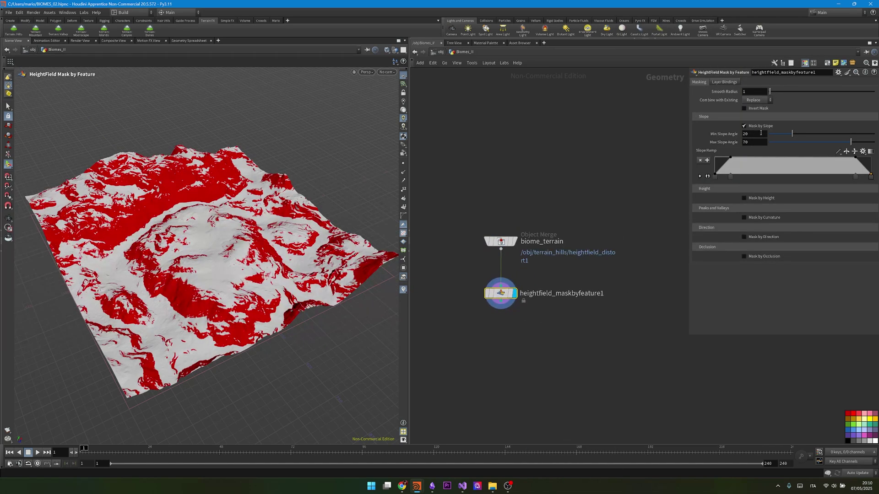
# Step: Mask by height instead of slope, computing the height range and setting min height to -10 and max height to about 13.9
pyautogui.click(758, 127)
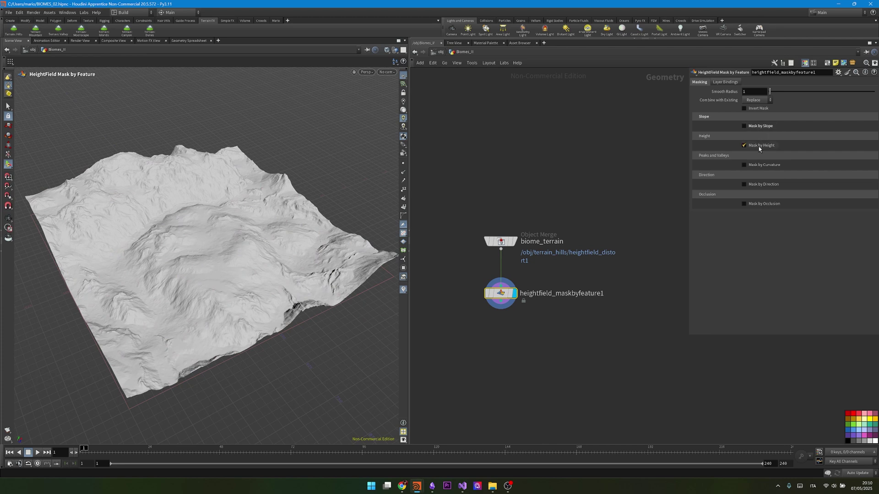
pyautogui.click(763, 154)
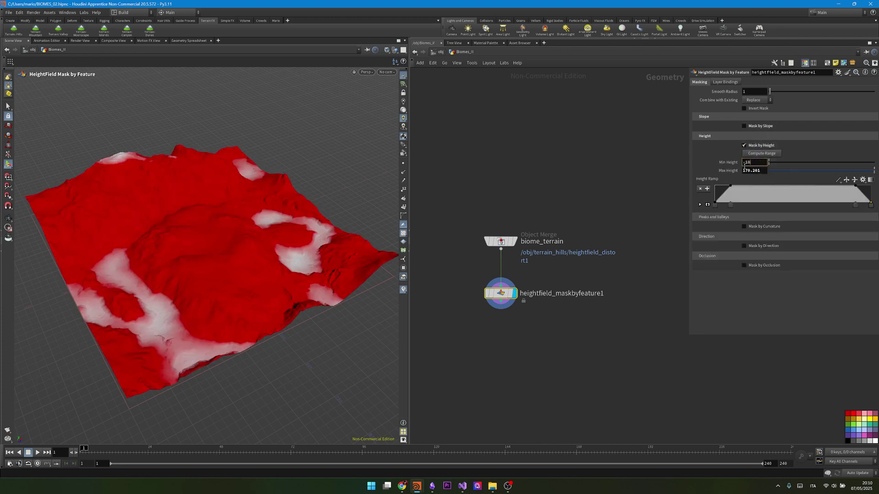
pyautogui.press('Return')
pyautogui.moveTo(818, 170); pyautogui.dragTo(784, 168)
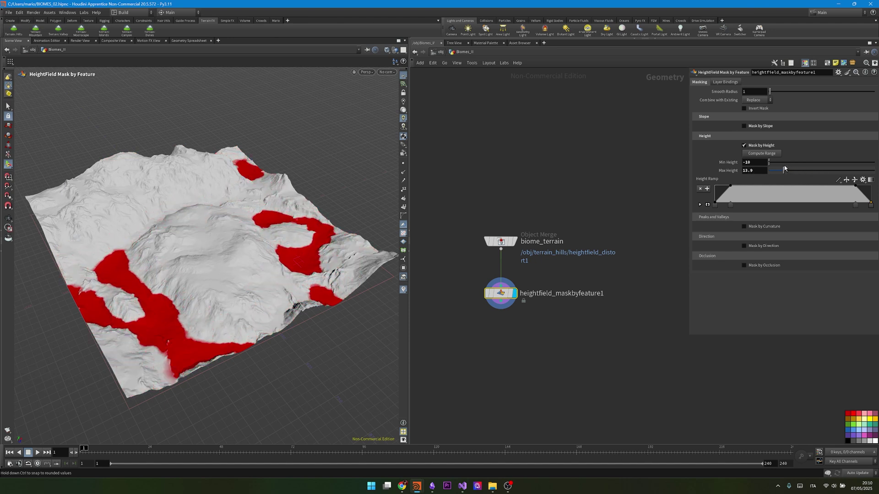
# Step: Add a HeightField Copy Layer node after the height mask and copy the mask to a layer called Desert
pyautogui.press('Tab')
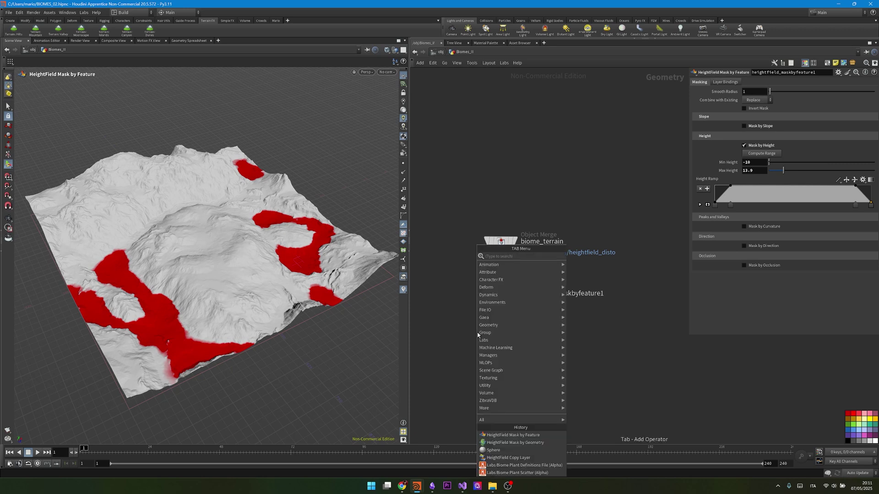
pyautogui.write('copy')
pyautogui.click(597, 301)
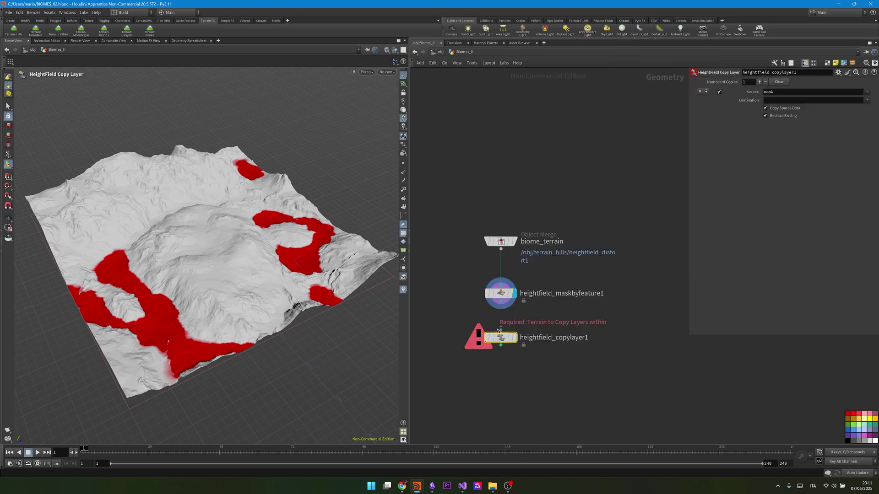
pyautogui.click(501, 337)
pyautogui.click(776, 101)
pyautogui.write('Desert')
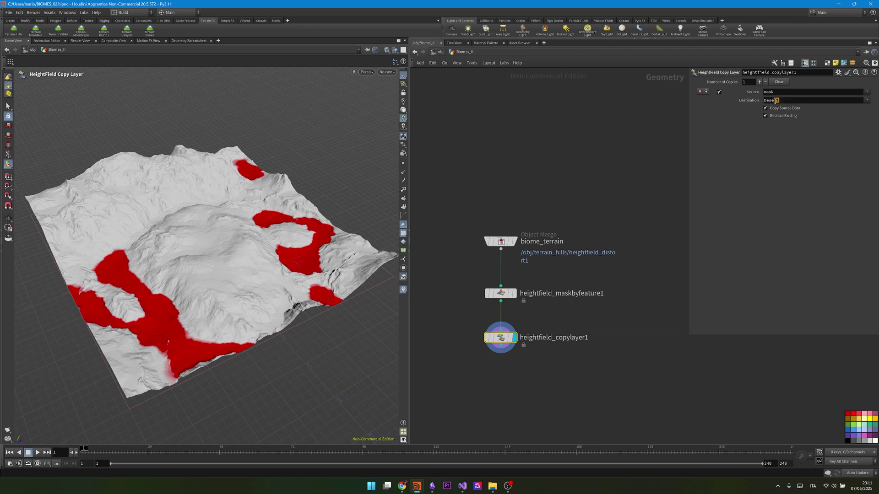
# Step: Rename the copy layer node as Desert_mask and color it purple
pyautogui.doubleClick(544, 338)
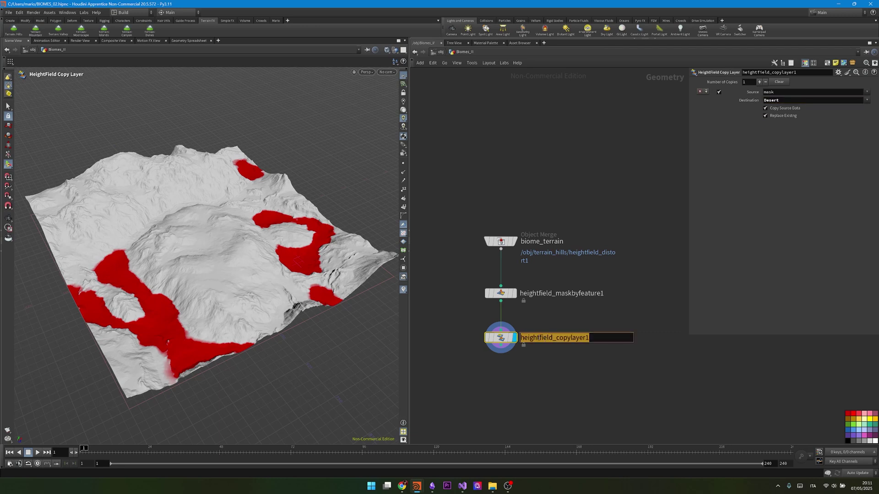
pyautogui.write('Desert')
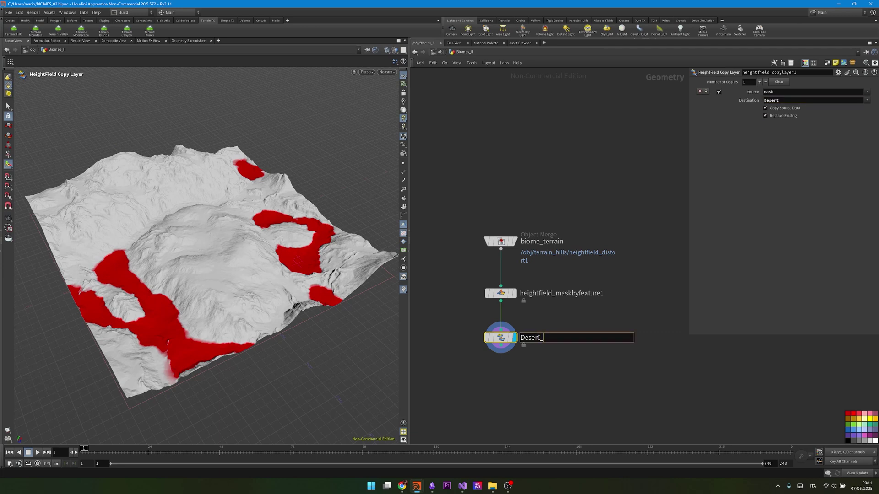
pyautogui.write('_mast')
pyautogui.press('BackSpace')
pyautogui.write('k')
pyautogui.press('Return')
pyautogui.moveTo(533, 361); pyautogui.dragTo(543, 262, button='middle')
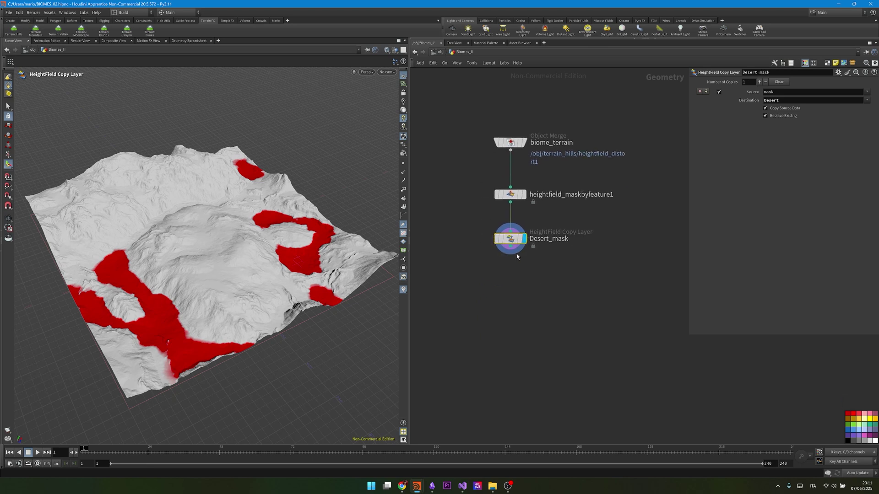
pyautogui.click(859, 435)
# Step: Add a second HeightField Mask by Feature node wired after Desert_mask and display its result
pyautogui.press('Tab')
pyautogui.write('hfmf')
pyautogui.press('Return')
pyautogui.click(510, 283)
pyautogui.click(510, 246)
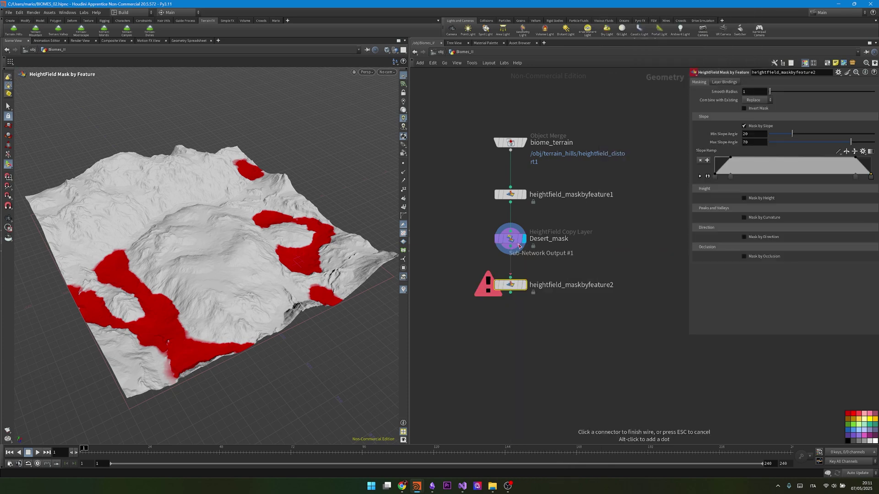
pyautogui.click(510, 277)
pyautogui.click(523, 285)
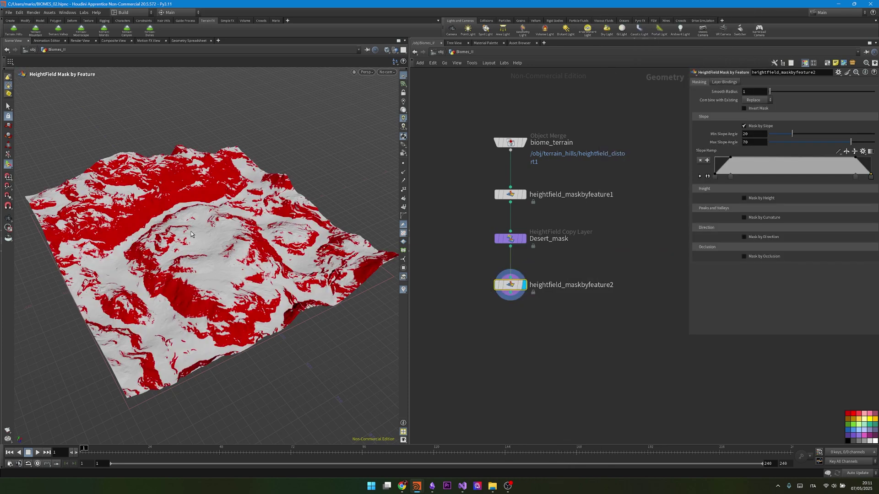
# Step: Switch the second feature mask from slope to height, compute its range, and raise min height to about 50.3
pyautogui.click(744, 126)
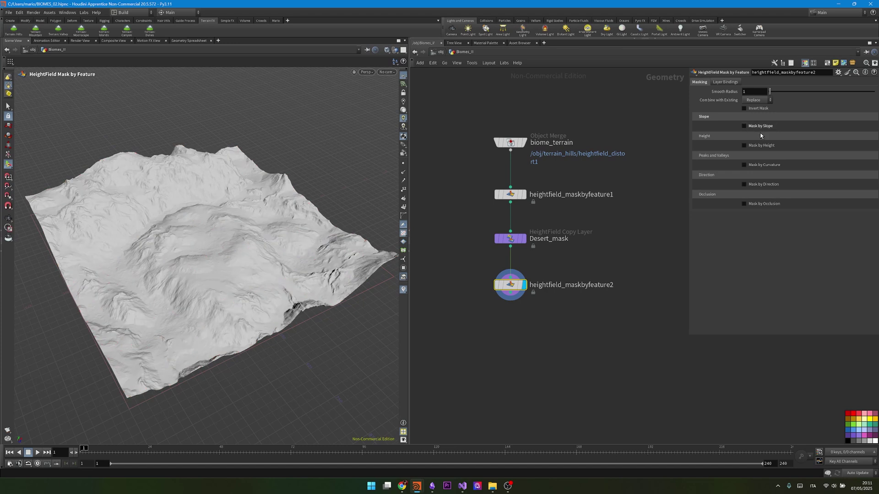
pyautogui.click(761, 145)
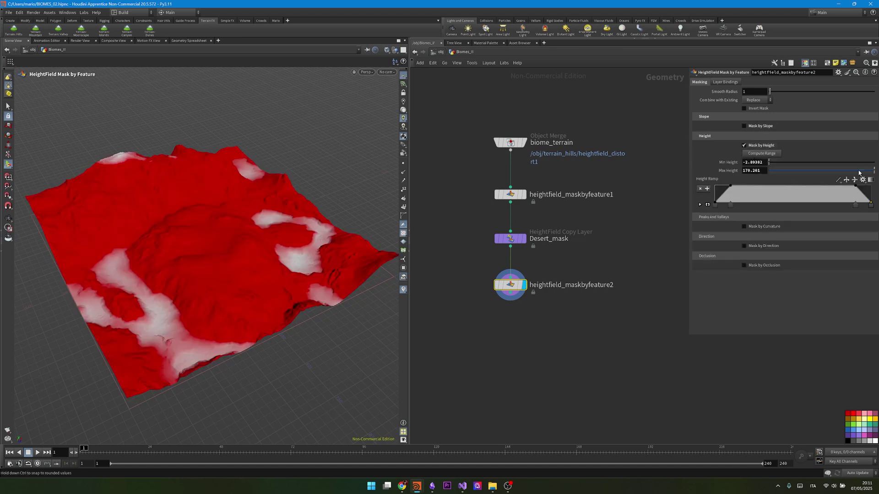
pyautogui.moveTo(783, 163); pyautogui.dragTo(823, 159)
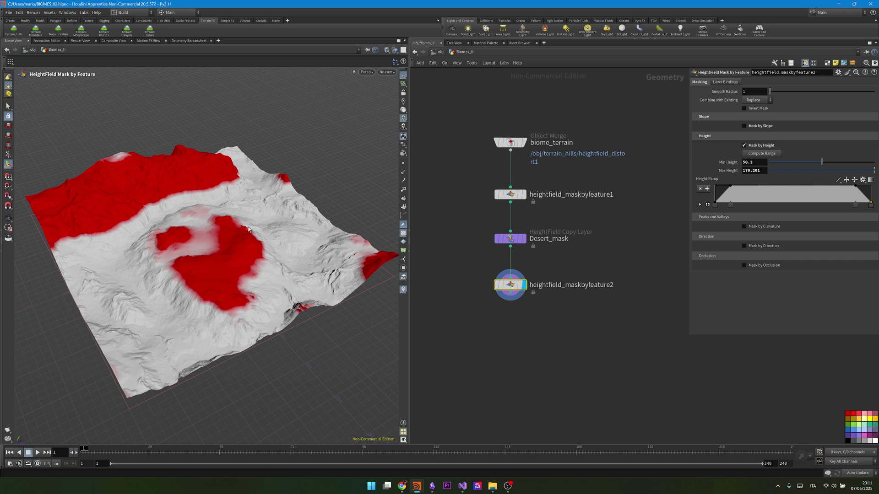
# Step: Add a Sphere node beside the network and set its uniform scale to 400
pyautogui.scroll(-2, 570, 317)
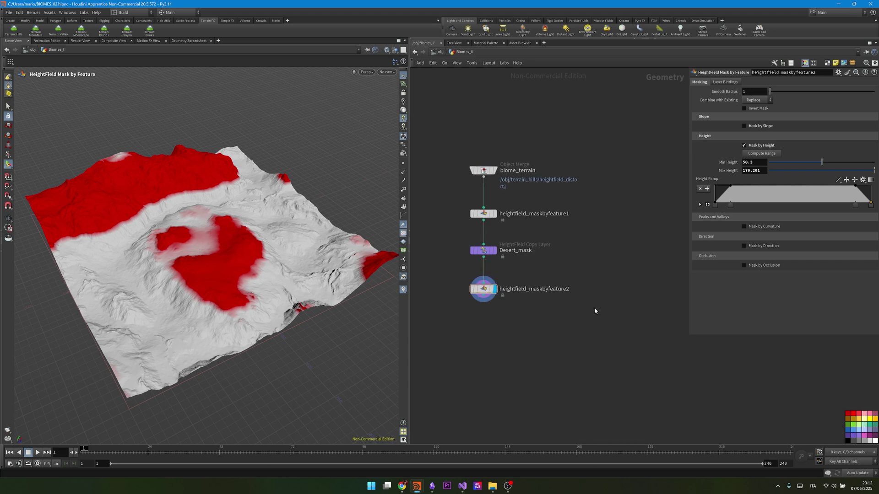
pyautogui.press('Tab')
pyautogui.write('sph')
pyautogui.press('Return')
pyautogui.click(594, 307)
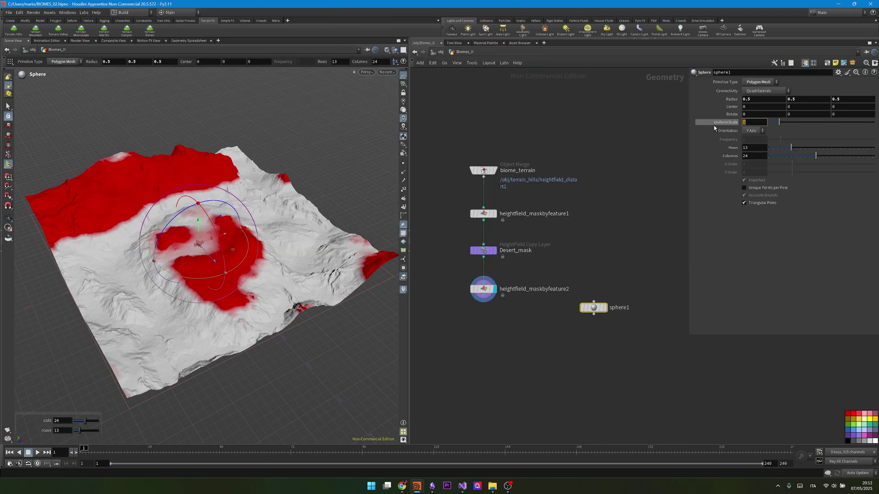
# Step: Add a HeightField Mask by Geometry node fed by heightfield_maskbyfeature2 and the sphere, and display its result
pyautogui.press('Tab')
pyautogui.write('hfmbg')
pyautogui.press('Return')
pyautogui.click(516, 325)
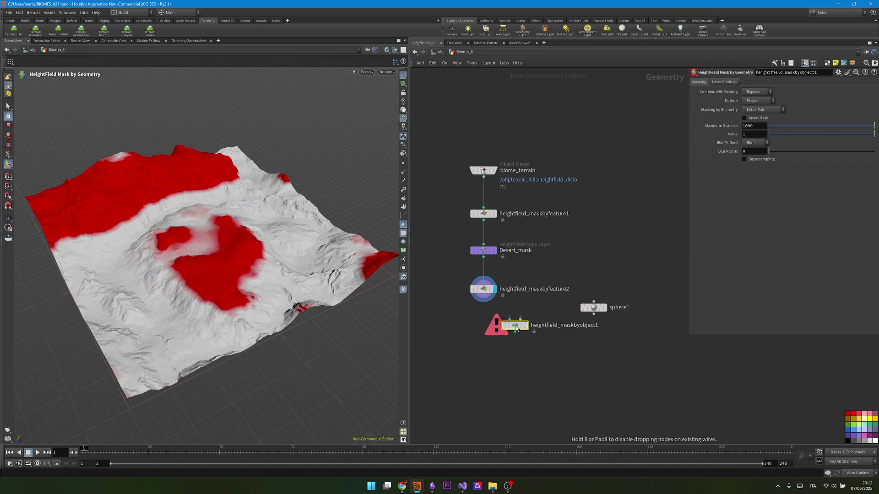
pyautogui.click(516, 328)
pyautogui.moveTo(510, 319); pyautogui.dragTo(495, 306)
pyautogui.click(521, 318)
pyautogui.click(594, 314)
pyautogui.moveTo(516, 329); pyautogui.dragTo(485, 335)
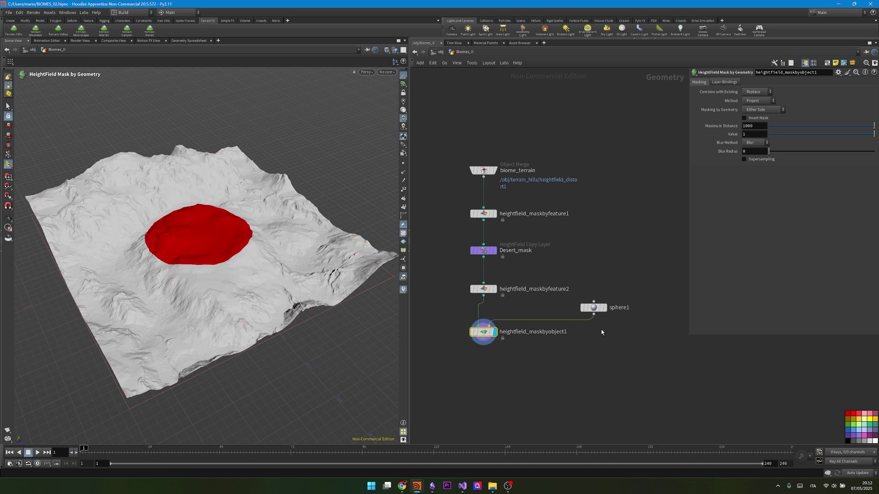
# Step: Move and stretch the sphere over the central crater, with radii about 0.55, 0.5 and 0.78 and its center at about Z 111
pyautogui.click(594, 307)
pyautogui.keyDown('alt'); pyautogui.moveTo(243, 224); pyautogui.dragTo(222, 336); pyautogui.keyUp('alt')
pyautogui.moveTo(153, 266); pyautogui.dragTo(140, 273)
# Step: Set the Mask by Geometry node to combine with the existing mask using Multiply, and inspect the masked crater
pyautogui.scroll(3, 494, 290)
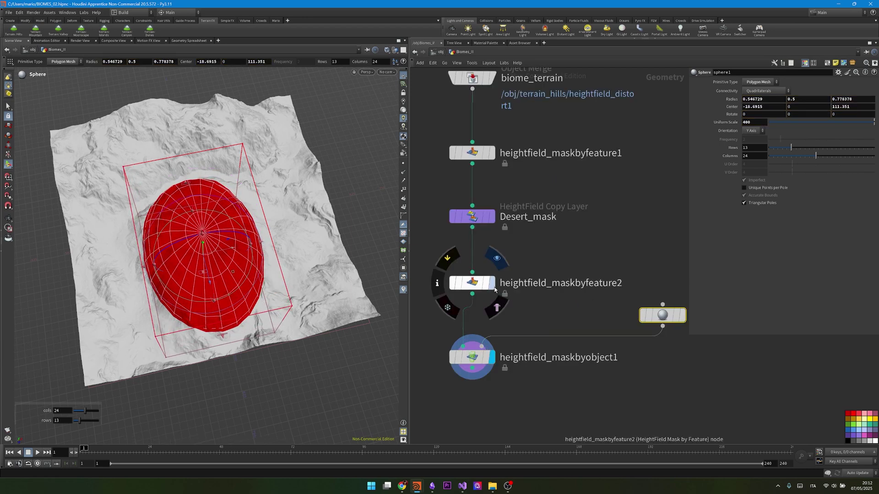
pyautogui.click(492, 287)
pyautogui.moveTo(519, 314); pyautogui.dragTo(522, 256, button='middle')
pyautogui.scroll(-2, 522, 256)
pyautogui.click(496, 294)
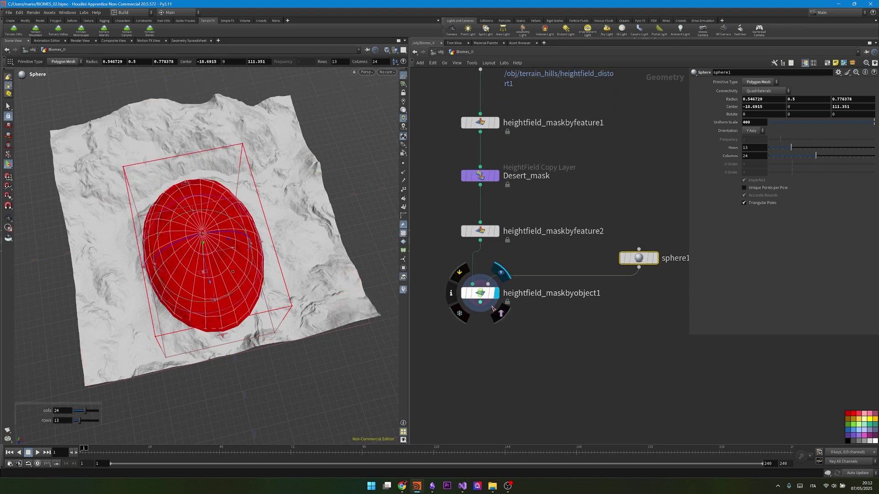
pyautogui.click(490, 295)
pyautogui.click(753, 92)
pyautogui.click(753, 123)
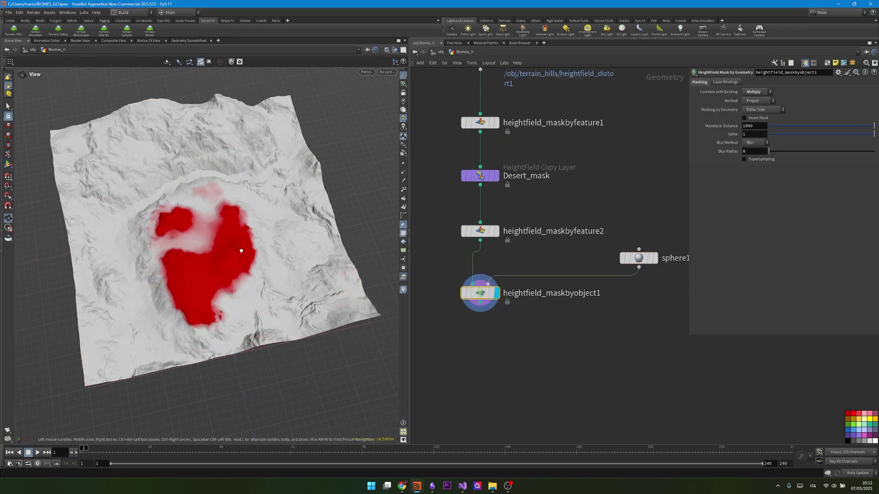
pyautogui.moveTo(241, 251); pyautogui.dragTo(265, 234)
pyautogui.scroll(-2, 513, 313)
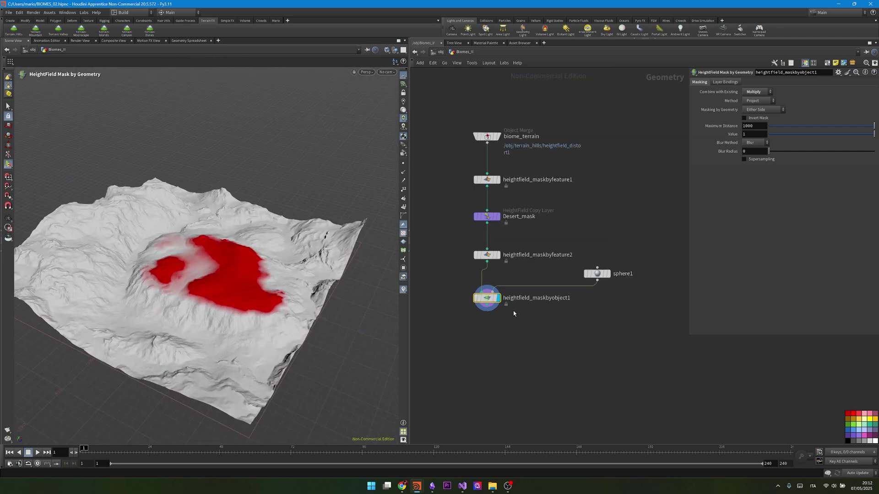
# Step: Duplicate the Desert_mask node, wire the copy after heightfield_maskbyobject1, and display it
pyautogui.click(489, 217)
pyautogui.keyDown('alt'); pyautogui.moveTo(489, 217); pyautogui.dragTo(489, 335); pyautogui.keyUp('alt')
pyautogui.click(487, 305)
pyautogui.click(487, 329)
pyautogui.click(497, 334)
# Step: Set the duplicated node's destination layer to Boreal, rename it as Boreal_mask, and color it green
pyautogui.moveTo(782, 101); pyautogui.dragTo(752, 103)
pyautogui.write('Boreal')
pyautogui.press('Return')
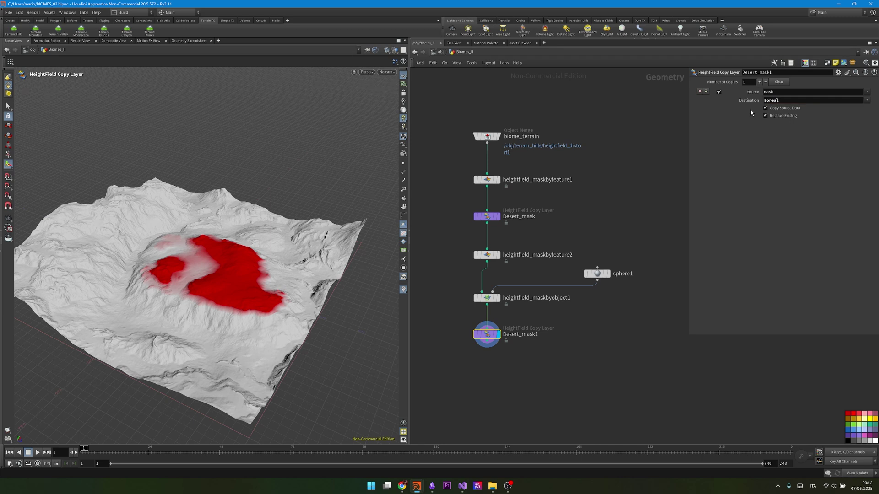
pyautogui.doubleClick(521, 335)
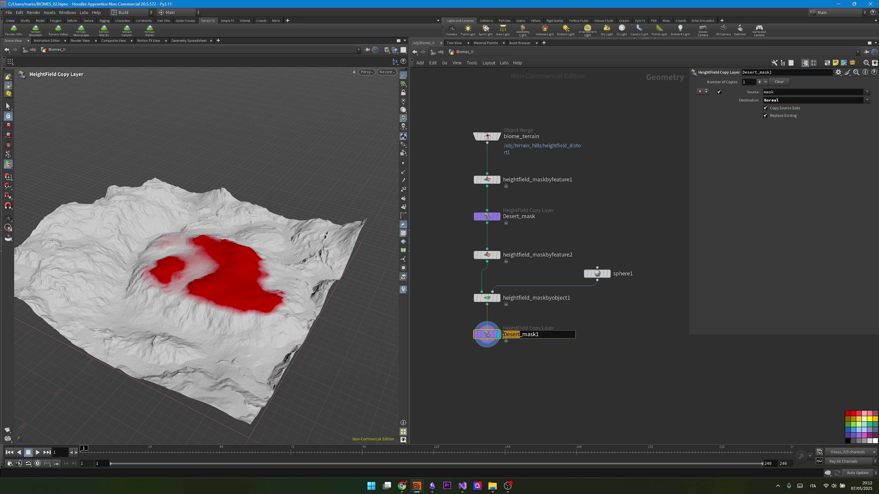
pyautogui.write('Boreal')
pyautogui.press('End')
pyautogui.press('BackSpace')
pyautogui.press('Return')
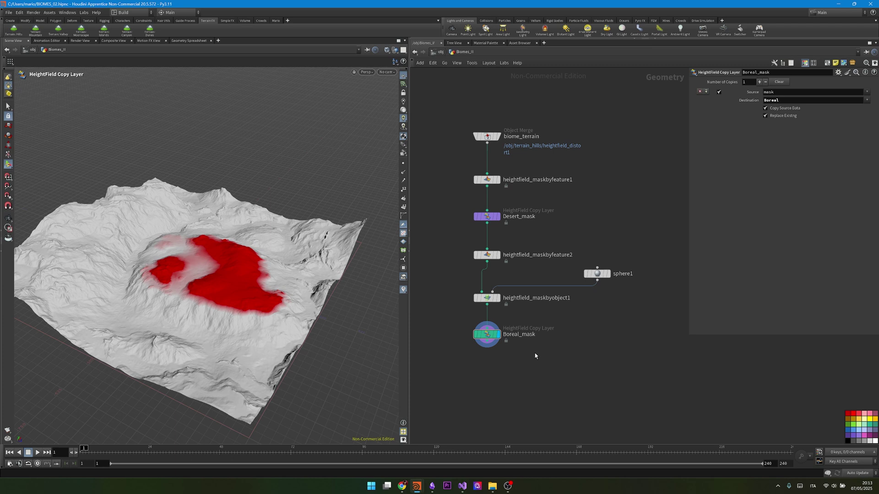
# Step: Duplicate the sphere and Mask by Geometry nodes, wire the copies below Boreal_mask, and display the new mask
pyautogui.moveTo(588, 335); pyautogui.dragTo(594, 236, button='middle')
pyautogui.moveTo(622, 207); pyautogui.dragTo(502, 286)
pyautogui.moveTo(493, 243); pyautogui.dragTo(491, 279)
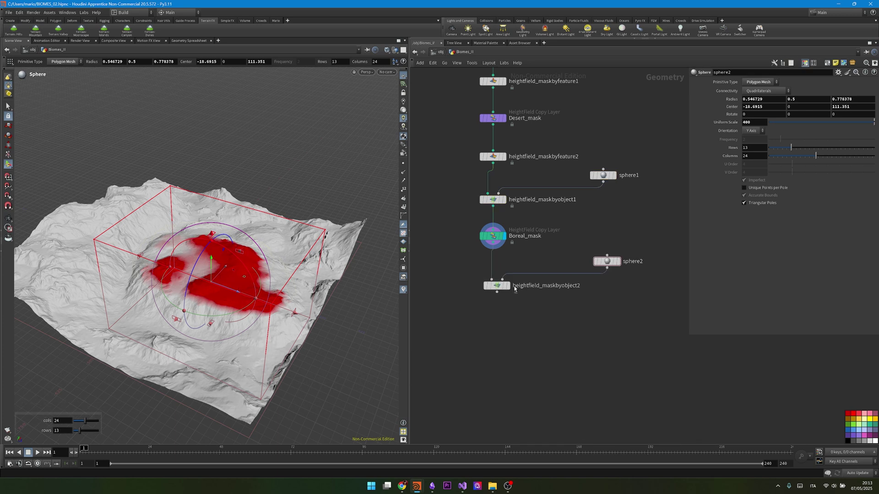
pyautogui.click(497, 286)
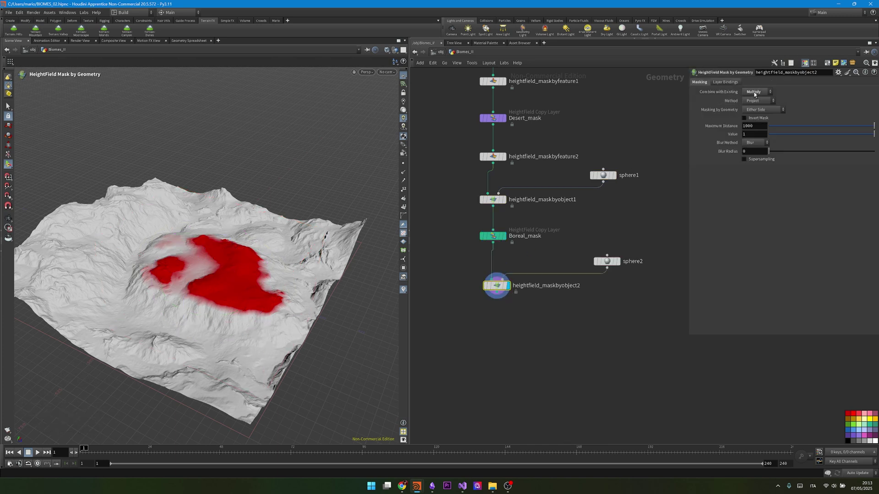
# Step: Make the new Mask by Geometry node replace the existing mask, and select sphere2 for editing
pyautogui.click(753, 92)
pyautogui.click(753, 107)
pyautogui.click(607, 262)
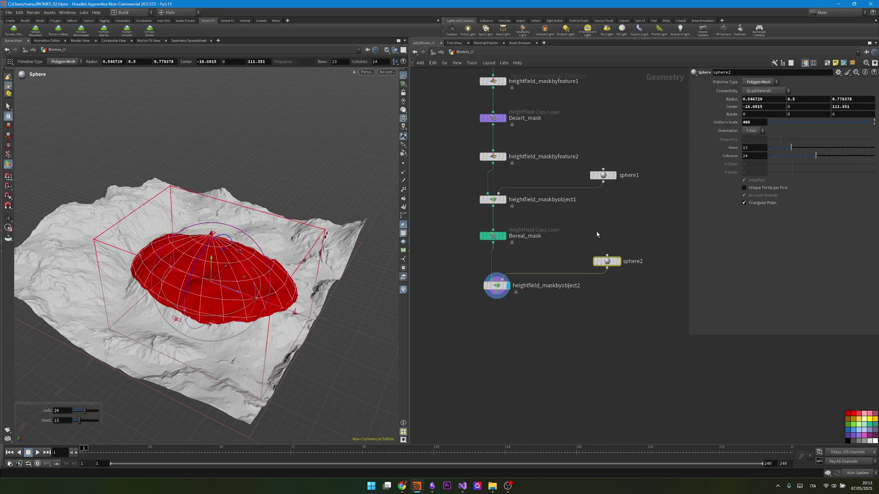
# Step: Set sphere2's uniform scale to 80 and move its center to about -181, 0, -338 on the mountain slope
pyautogui.moveTo(752, 123); pyautogui.dragTo(709, 124)
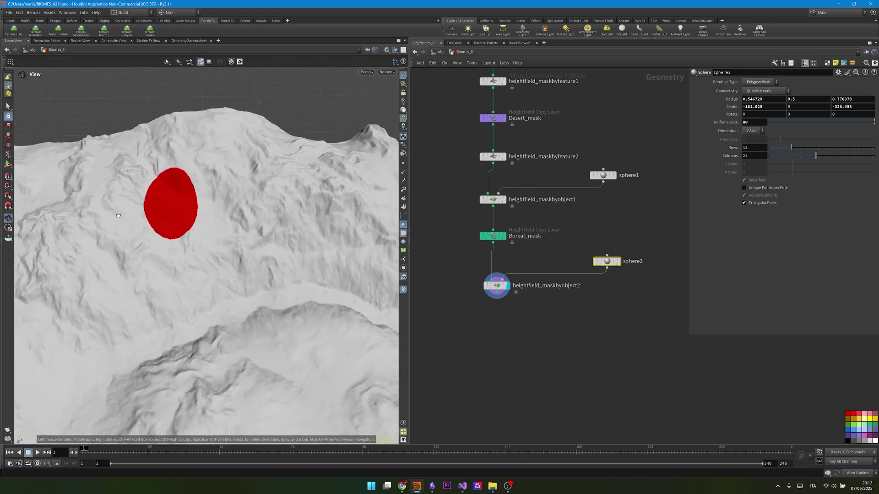
pyautogui.keyDown('alt'); pyautogui.moveTo(160, 238); pyautogui.dragTo(151, 208); pyautogui.keyUp('alt')
pyautogui.press('Return')
# Step: Insert a Mountain node between sphere2 and heightfield_maskbyobject2, and tidy the spacing of the two nodes
pyautogui.scroll(5, 603, 266)
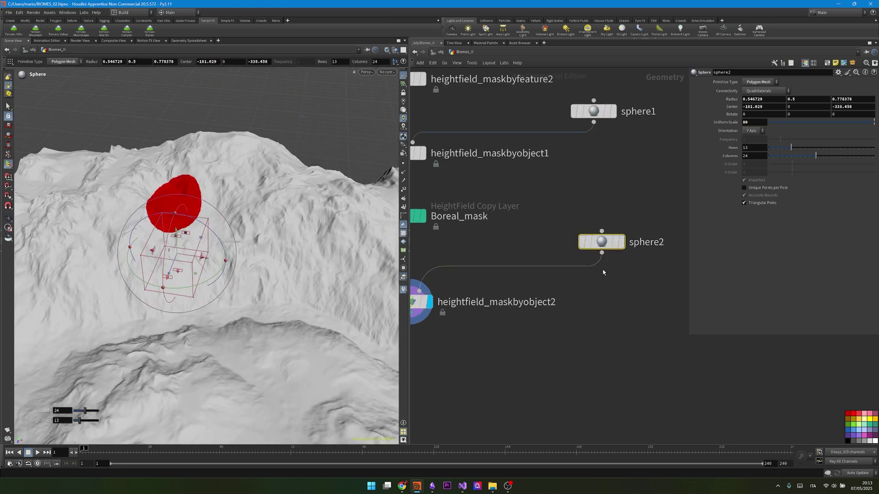
pyautogui.press('Tab')
pyautogui.write('mou')
pyautogui.press('Return')
pyautogui.click(603, 276)
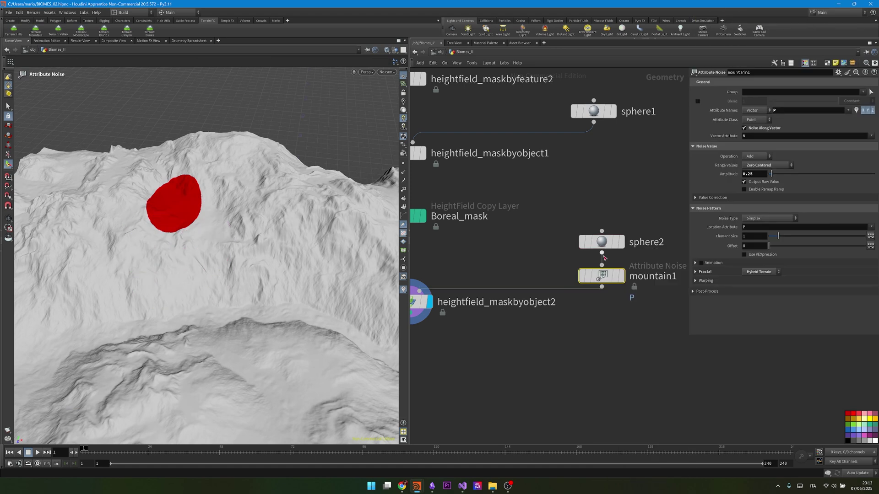
pyautogui.moveTo(602, 247); pyautogui.dragTo(603, 227)
pyautogui.moveTo(602, 275); pyautogui.dragTo(602, 257)
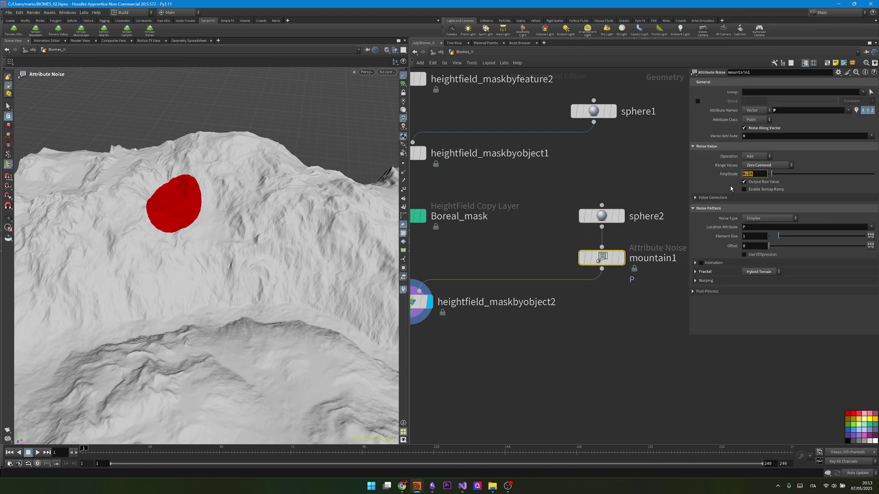
# Step: Set the Mountain node's noise amplitude to 300 and its element size to 300
pyautogui.write('300')
pyautogui.click(755, 236)
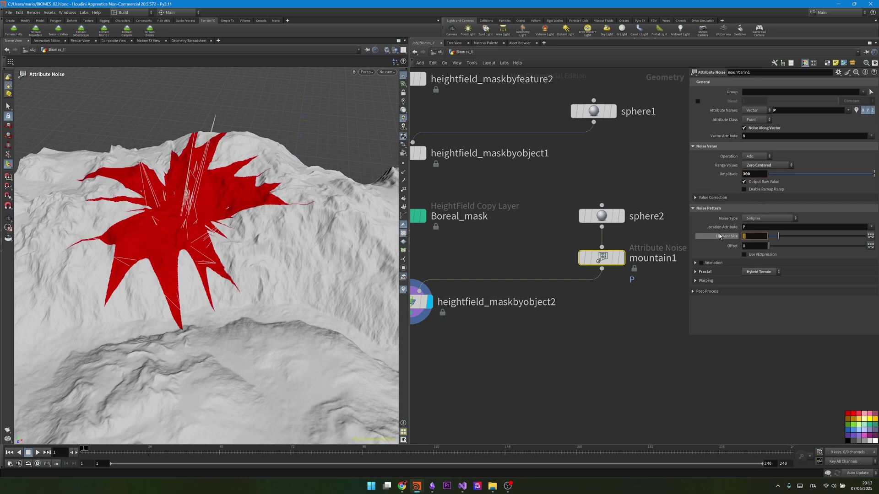
pyautogui.write('300')
pyautogui.press('Return')
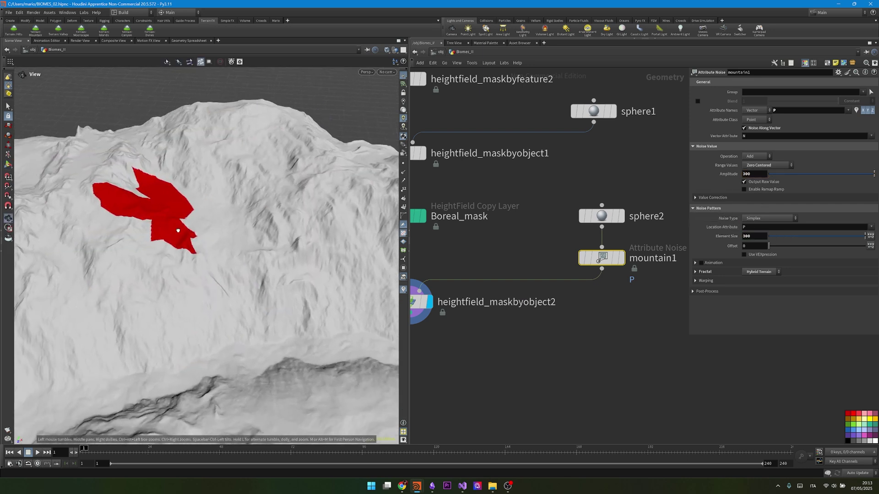
# Step: Change sphere2's primitive type to Polygon with a frequency of 10, and adjust the Mountain node's noise amplitude
pyautogui.click(595, 217)
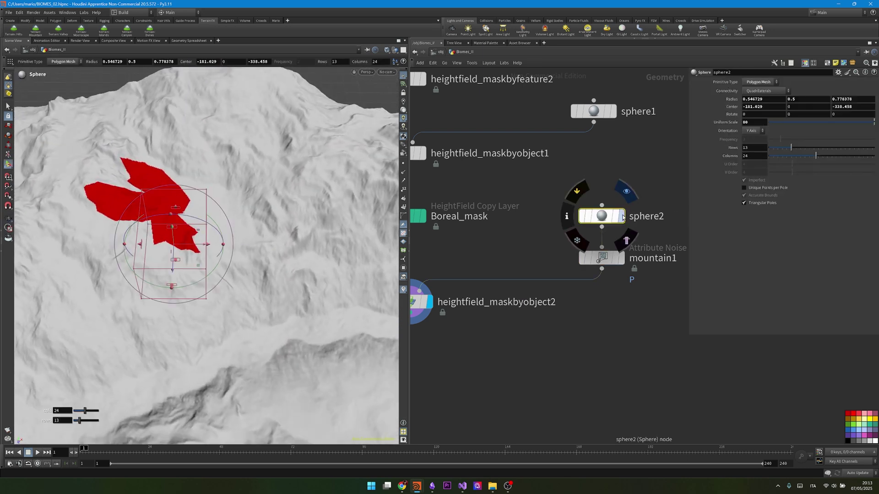
pyautogui.click(621, 216)
pyautogui.scroll(4, 202, 246)
pyautogui.keyDown('alt'); pyautogui.moveTo(181, 258); pyautogui.dragTo(147, 212); pyautogui.keyUp('alt')
pyautogui.click(760, 82)
pyautogui.click(760, 92)
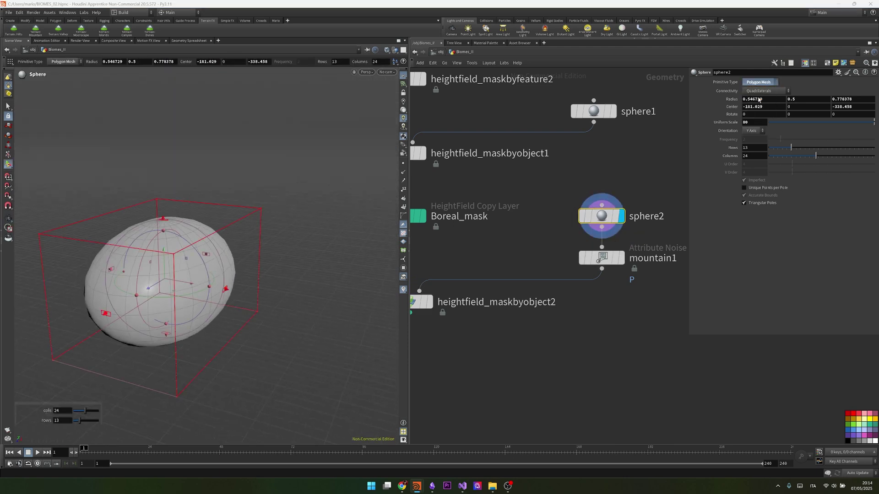
pyautogui.moveTo(781, 139); pyautogui.dragTo(874, 139)
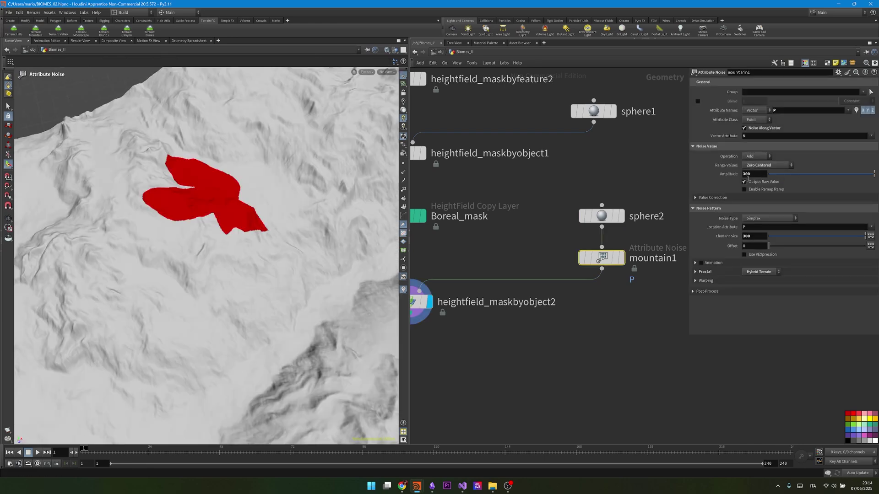
pyautogui.moveTo(748, 178); pyautogui.dragTo(719, 152, button='middle')
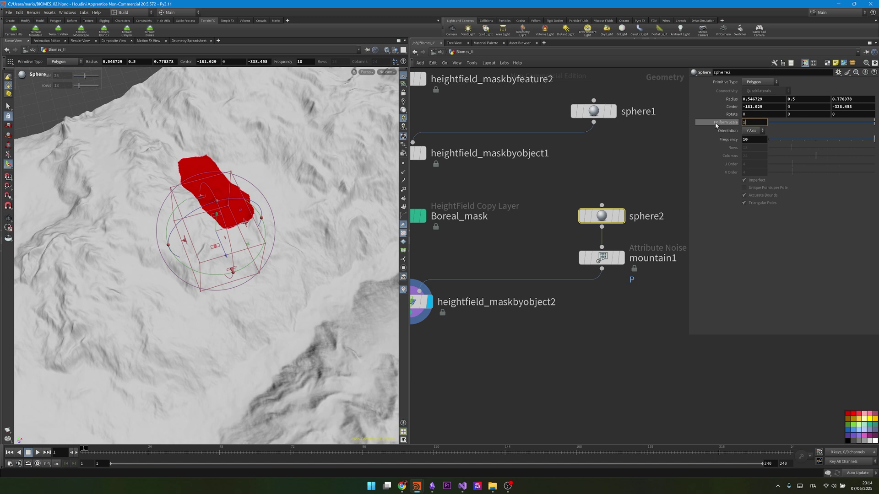
# Step: Set sphere2's uniform scale to 100, rotate it about 26 degrees around Y, and move its center to about -150, 0, -337
pyautogui.write('100')
pyautogui.press('Return')
pyautogui.moveTo(222, 275); pyautogui.dragTo(256, 256)
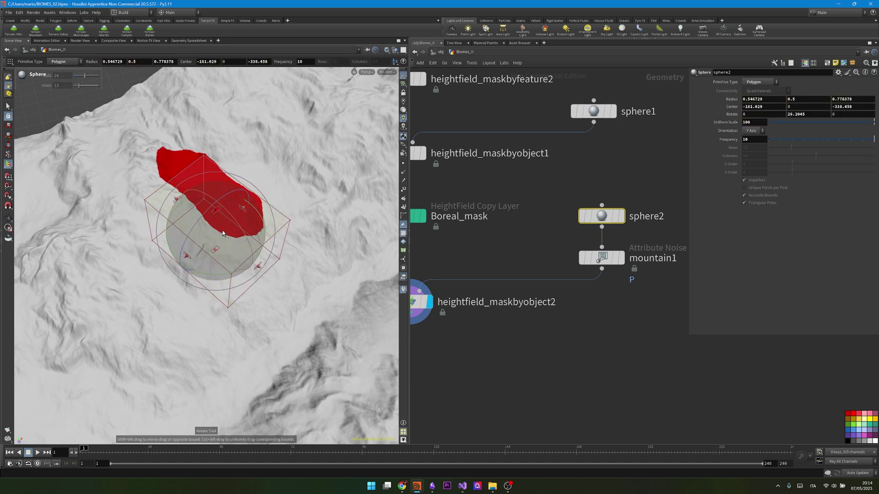
pyautogui.press('t')
pyautogui.moveTo(268, 231); pyautogui.dragTo(279, 223)
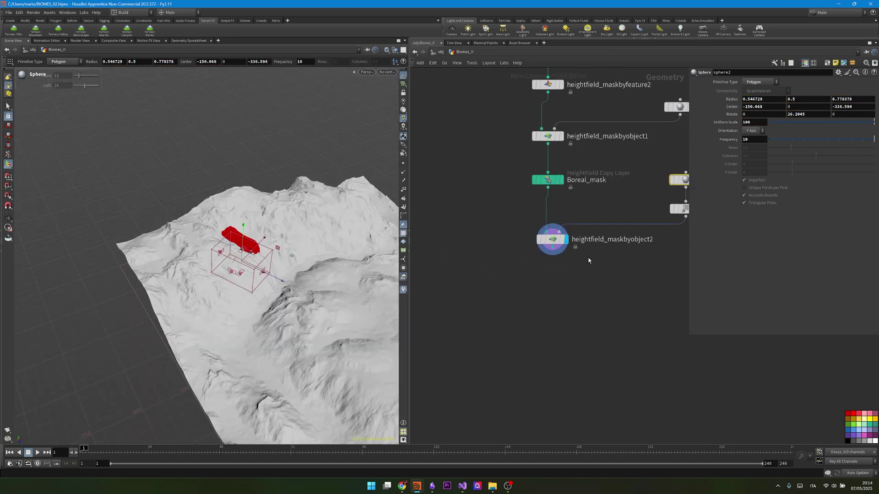
# Step: Duplicate the Boreal_mask node, wire the copy after heightfield_maskbyobject2, and display it
pyautogui.click(547, 180)
pyautogui.keyDown('alt'); pyautogui.moveTo(548, 180); pyautogui.dragTo(549, 285); pyautogui.keyUp('alt')
pyautogui.scroll(2, 565, 288)
pyautogui.click(571, 294)
# Step: Set the duplicated node's destination layer to Temperate, rename it as Temperate_mask, and color it blue
pyautogui.doubleClick(777, 100)
pyautogui.write('Temperate')
pyautogui.click(613, 298)
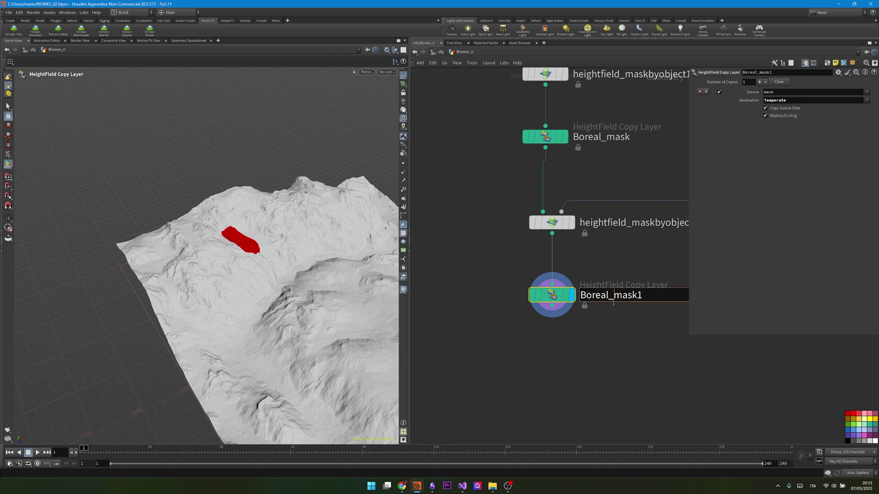
pyautogui.moveTo(609, 296); pyautogui.dragTo(576, 302)
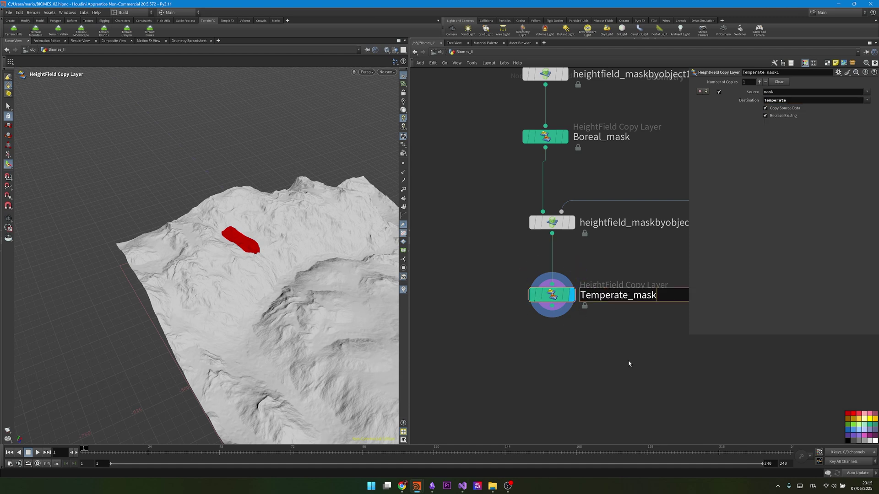
pyautogui.click(629, 363)
pyautogui.moveTo(598, 342); pyautogui.dragTo(549, 281)
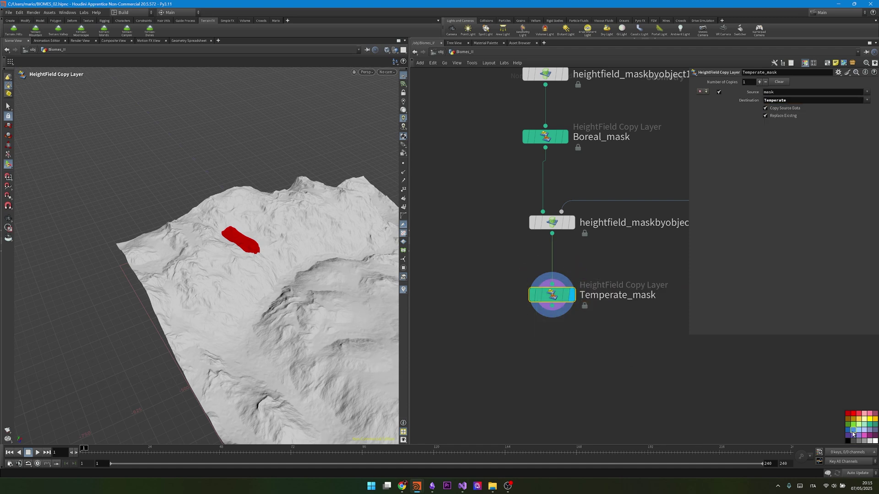
pyautogui.click(853, 432)
# Step: Add a Labs Biome Define node beside the mask node chain
pyautogui.scroll(-4, 531, 344)
pyautogui.moveTo(557, 264); pyautogui.dragTo(557, 265)
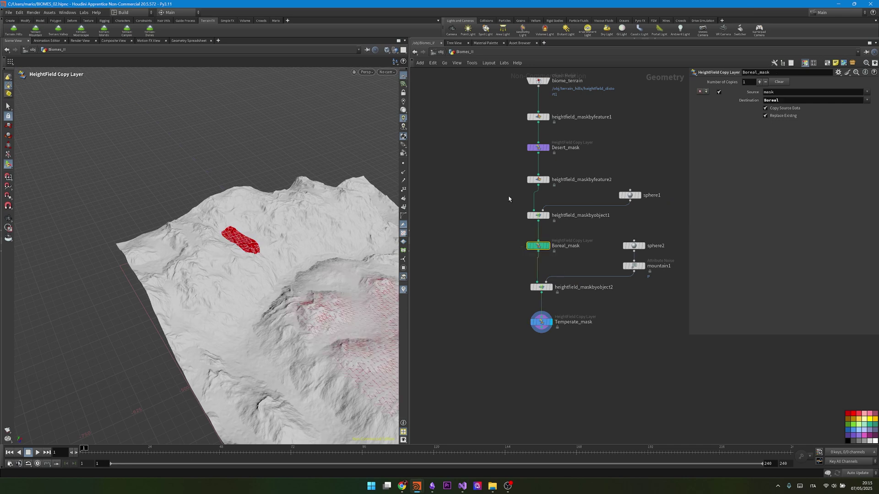
pyautogui.moveTo(508, 197); pyautogui.dragTo(500, 219, button='middle')
pyautogui.moveTo(499, 162); pyautogui.dragTo(536, 188)
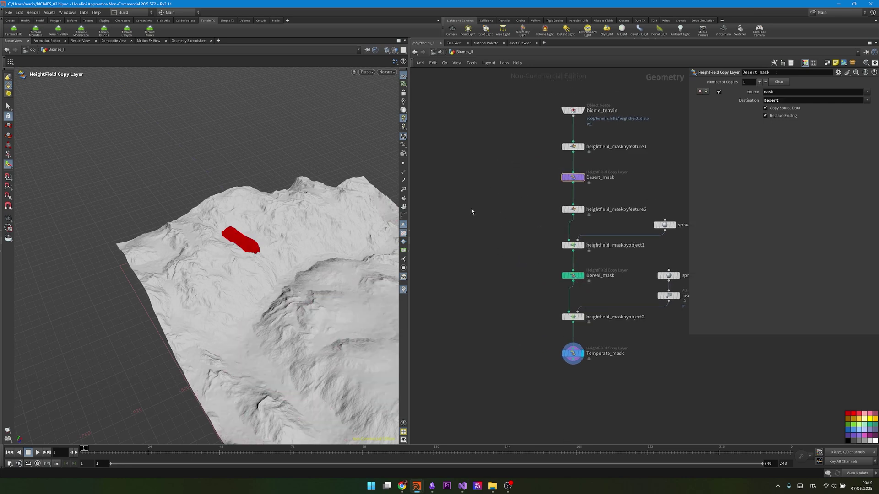
pyautogui.press('Tab')
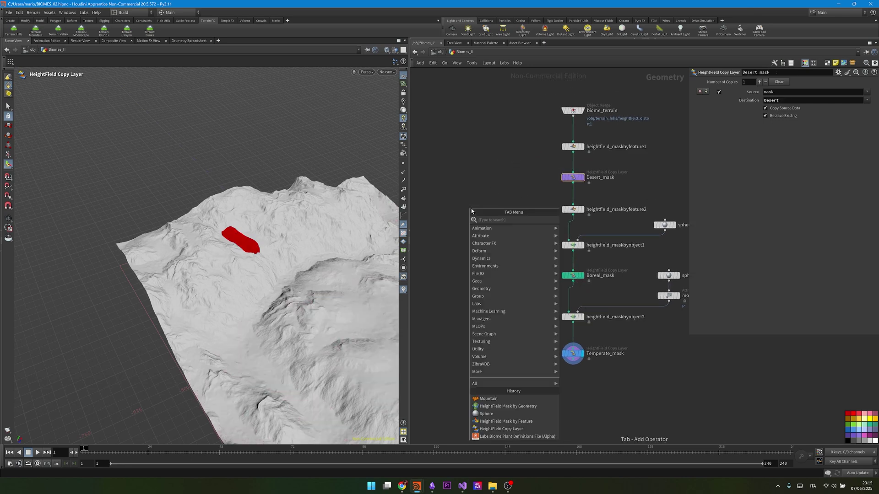
pyautogui.write('biomed')
pyautogui.press('Return')
pyautogui.click(471, 210)
pyautogui.scroll(2, 471, 209)
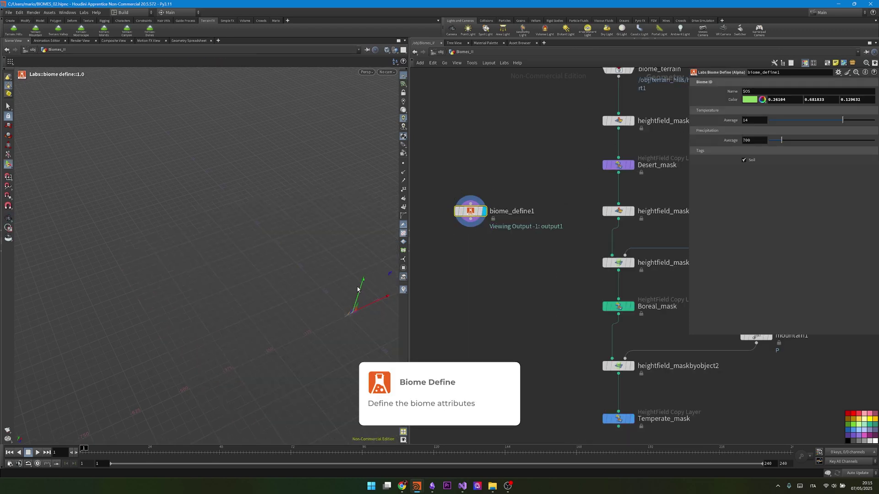
# Step: Frame the climate chart in the viewport and try the Boreal Forest preset on the Biome Define node
pyautogui.hotkey('space', 'g')
pyautogui.keyDown('alt'); pyautogui.moveTo(330, 277); pyautogui.dragTo(207, 296); pyautogui.keyUp('alt')
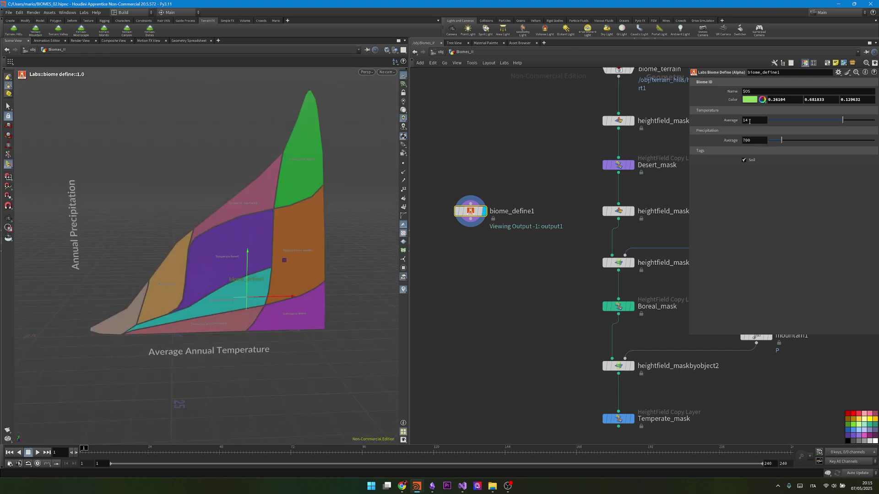
pyautogui.click(848, 74)
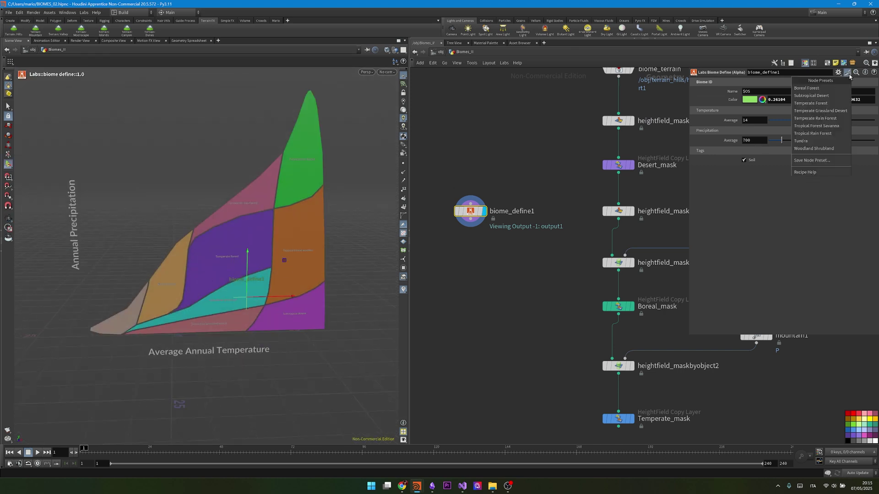
pyautogui.click(826, 88)
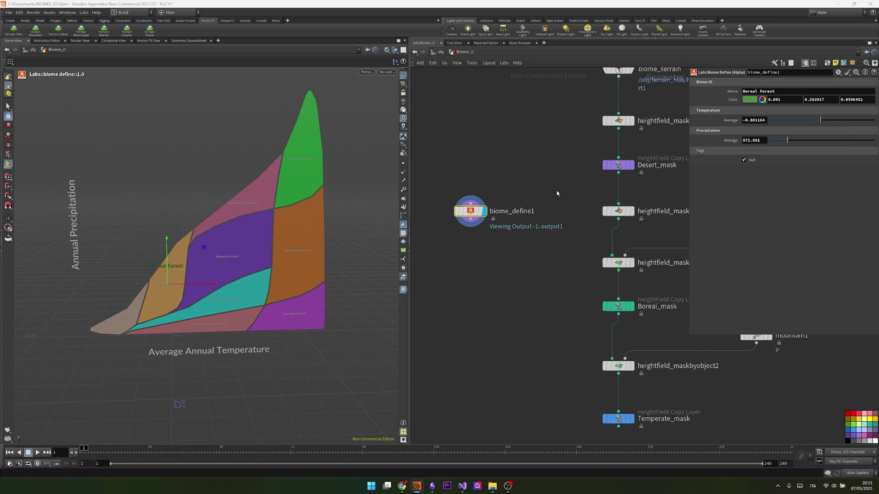
pyautogui.scroll(-2, 556, 194)
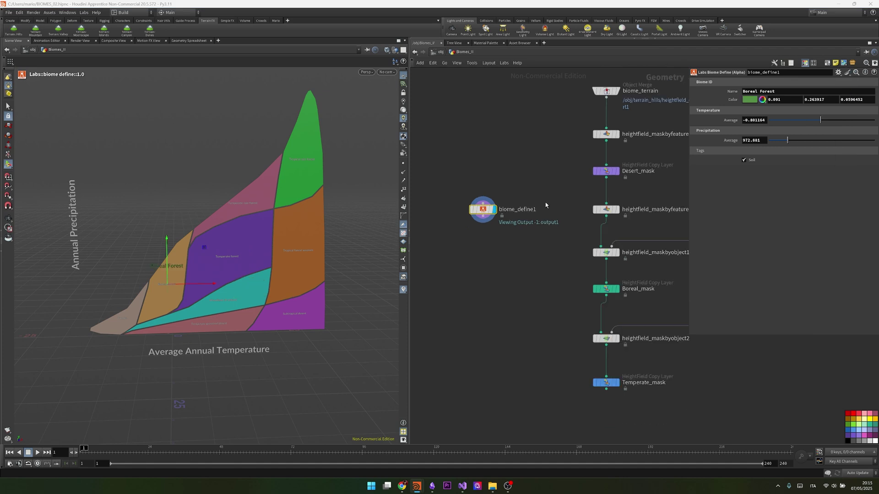
# Step: Apply the Subtropical Desert preset to the Biome Define node and rename the node as Desert_Biome
pyautogui.click(846, 73)
pyautogui.click(817, 93)
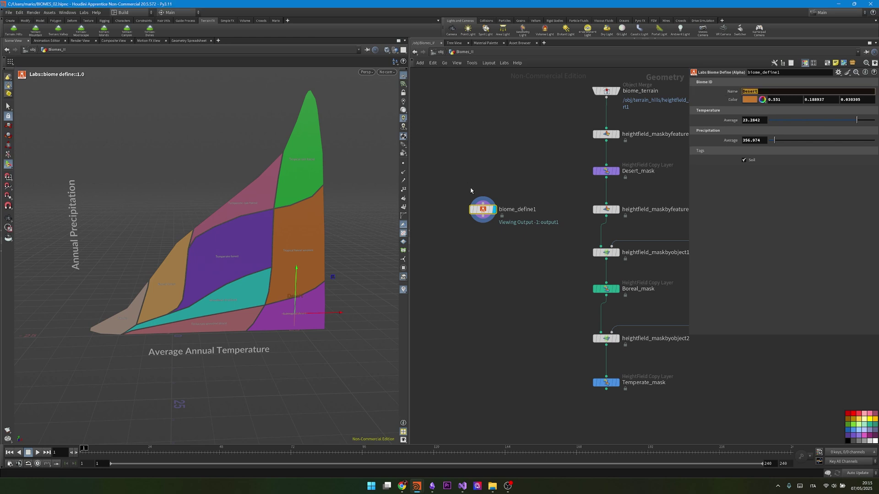
pyautogui.doubleClick(530, 210)
pyautogui.write('Desert')
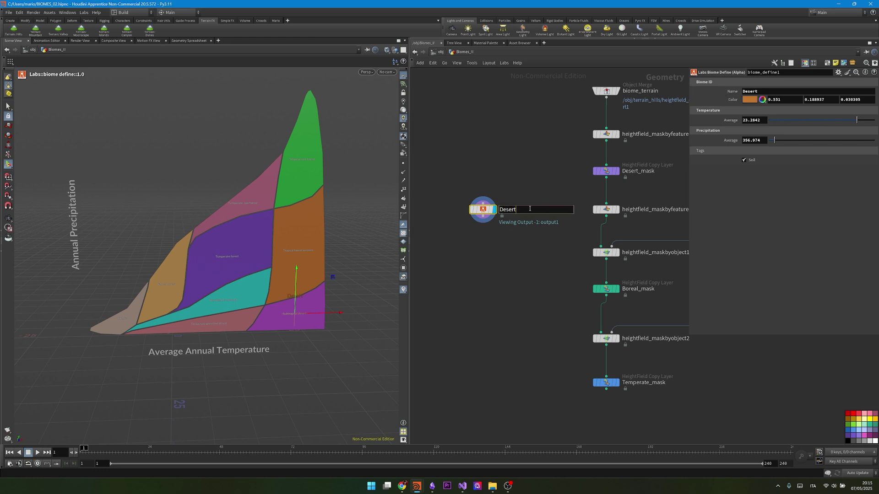
pyautogui.write('_Biome')
pyautogui.press('Return')
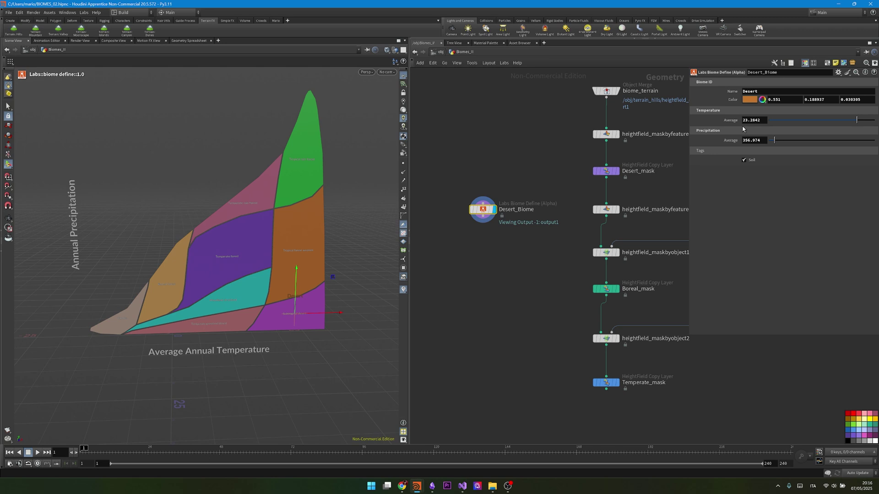
# Step: Set Desert_Biome's average temperature to 20 and color the node purple
pyautogui.write('20')
pyautogui.press('Return')
pyautogui.scroll(-1, 485, 274)
pyautogui.moveTo(487, 260); pyautogui.dragTo(526, 249, button='middle')
pyautogui.moveTo(525, 210); pyautogui.dragTo(483, 204)
pyautogui.click(853, 435)
# Step: Duplicate Desert_Biome, wire the copy below it, and rename the copy as Boreal_Biome
pyautogui.scroll(3, 484, 196)
pyautogui.click(483, 202)
pyautogui.click(483, 173)
pyautogui.click(526, 212)
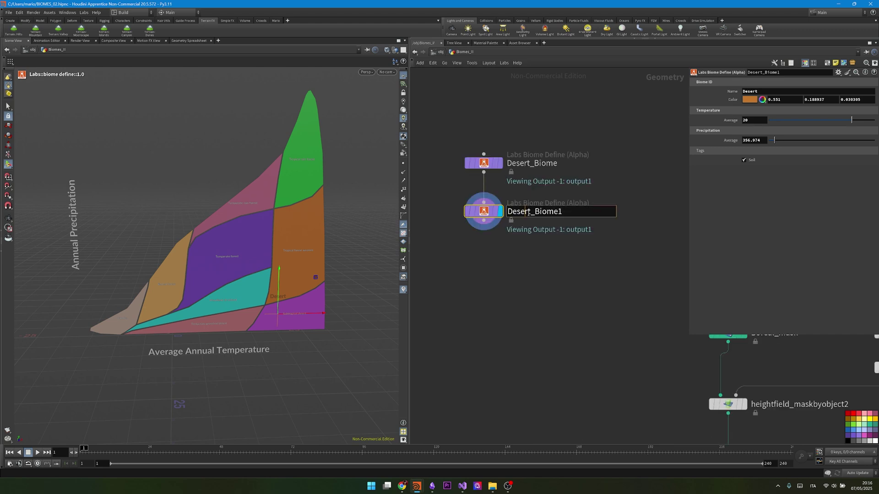
pyautogui.write('Boreal')
pyautogui.press('End')
pyautogui.press('BackSpace')
pyautogui.press('Return')
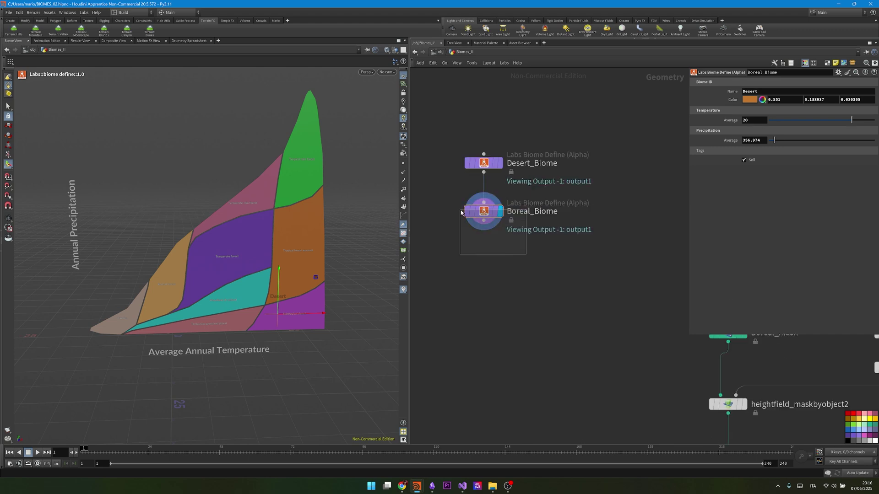
# Step: Apply the Boreal Forest preset to Boreal_Biome and color the node green
pyautogui.click(848, 72)
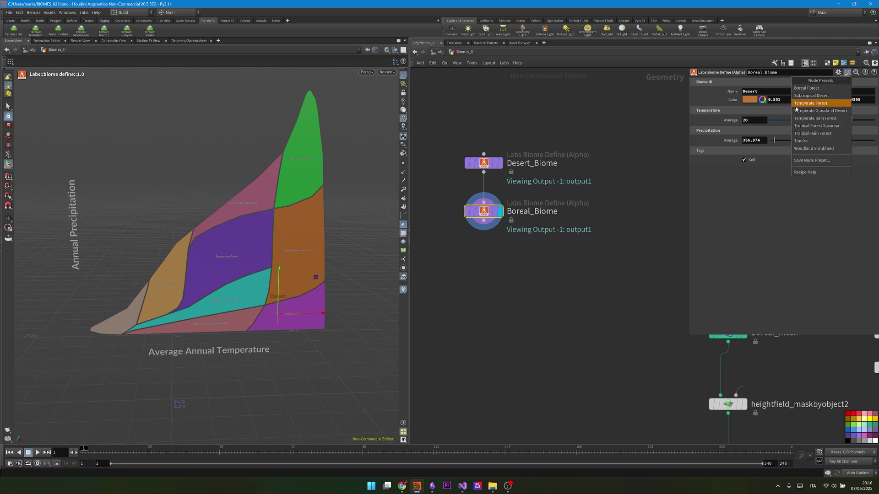
pyautogui.click(819, 91)
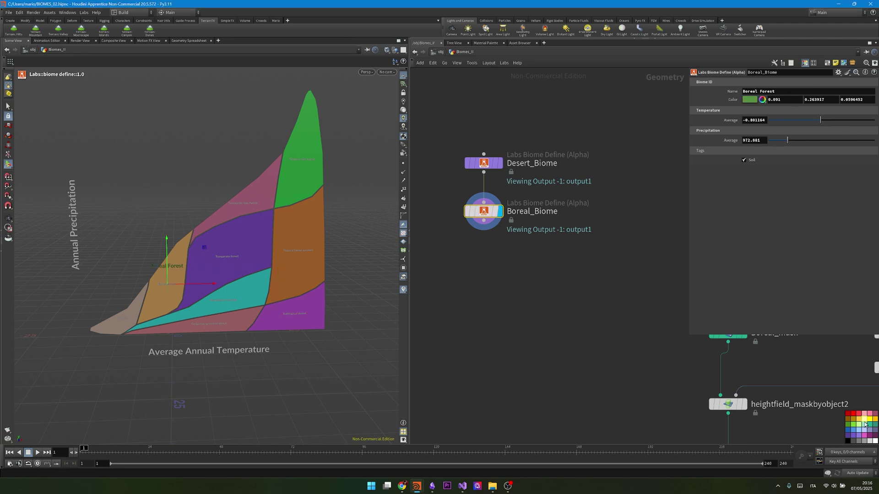
pyautogui.moveTo(865, 428); pyautogui.dragTo(493, 257)
# Step: Duplicate Boreal_Biome, wire the copy below it, and rename the copy as Temperate_Biome
pyautogui.click(485, 270)
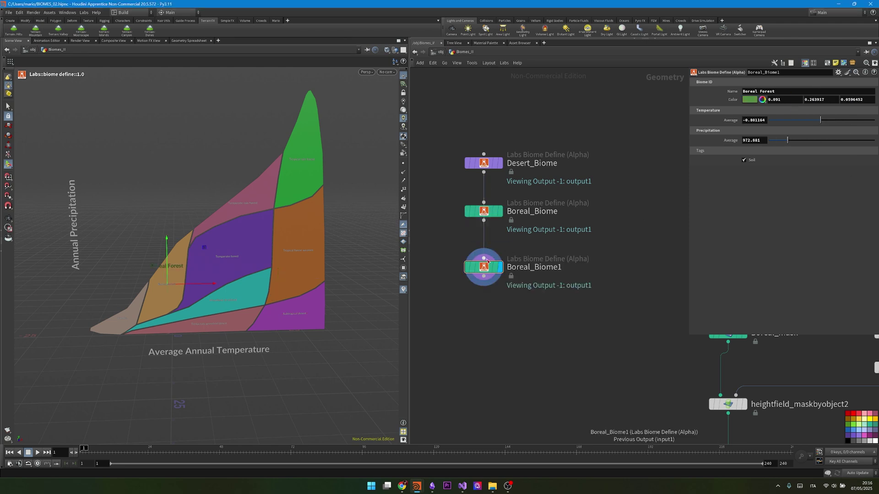
pyautogui.doubleClick(532, 267)
pyautogui.moveTo(532, 267); pyautogui.dragTo(502, 271)
pyautogui.write('Temperat')
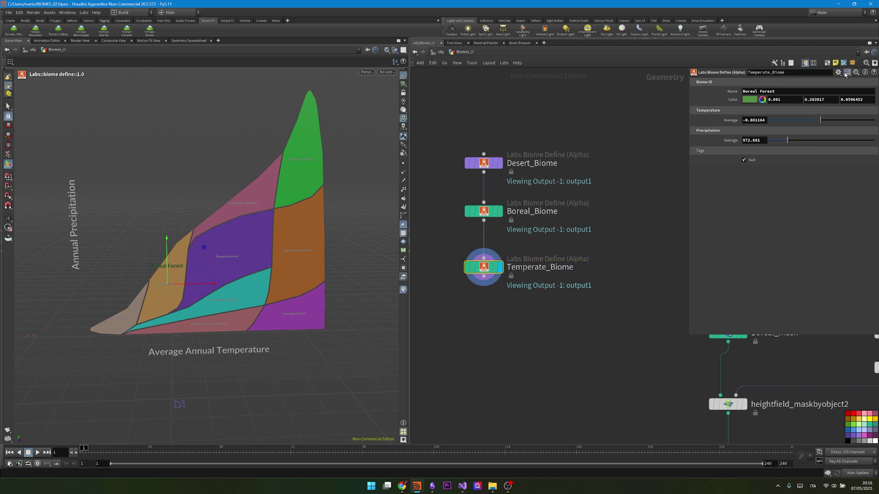
# Step: Apply the Temperate Forest preset to Temperate_Biome and color the node blue
pyautogui.click(846, 73)
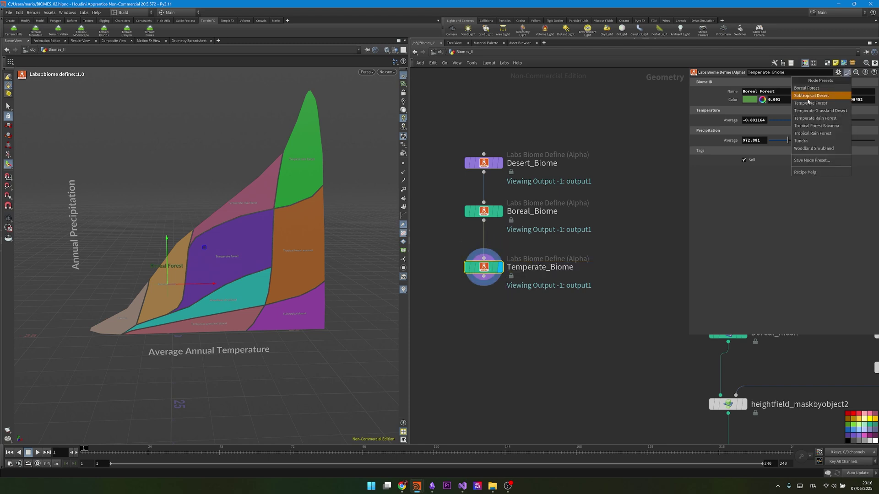
pyautogui.click(810, 103)
pyautogui.click(483, 163)
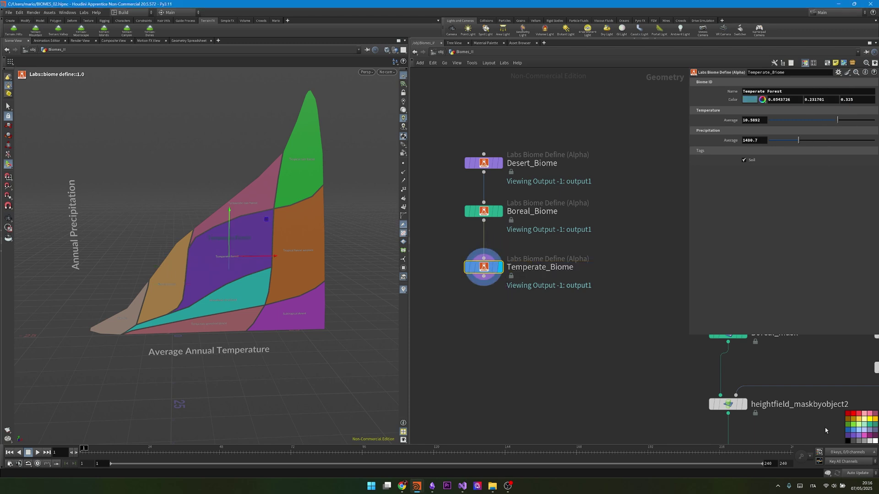
# Step: Add a Null below Temperate_Biome, name it Biomes_Definitions, and color the node black
pyautogui.scroll(-5, 477, 197)
pyautogui.press('Tab')
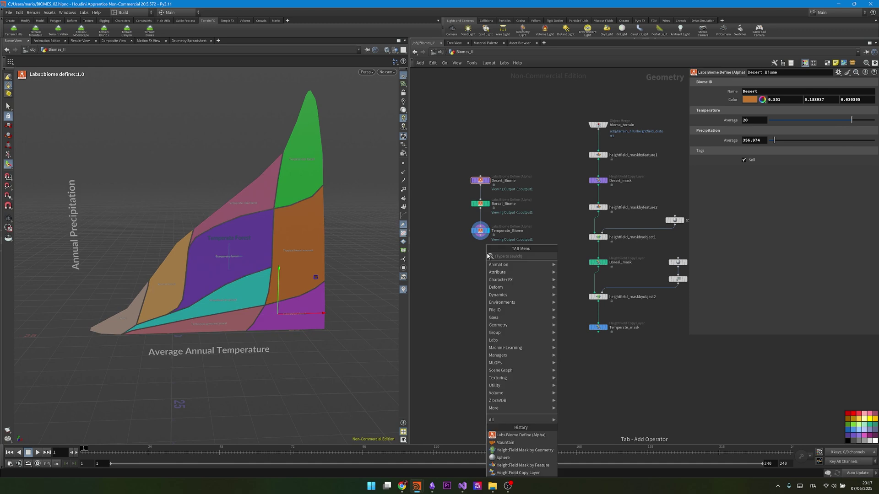
pyautogui.write('null')
pyautogui.press('Return')
pyautogui.scroll(3, 477, 239)
pyautogui.click(487, 280)
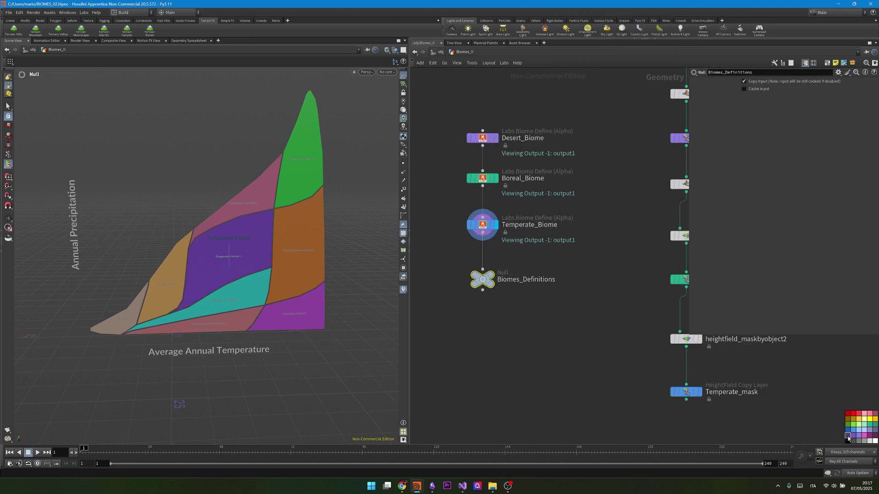
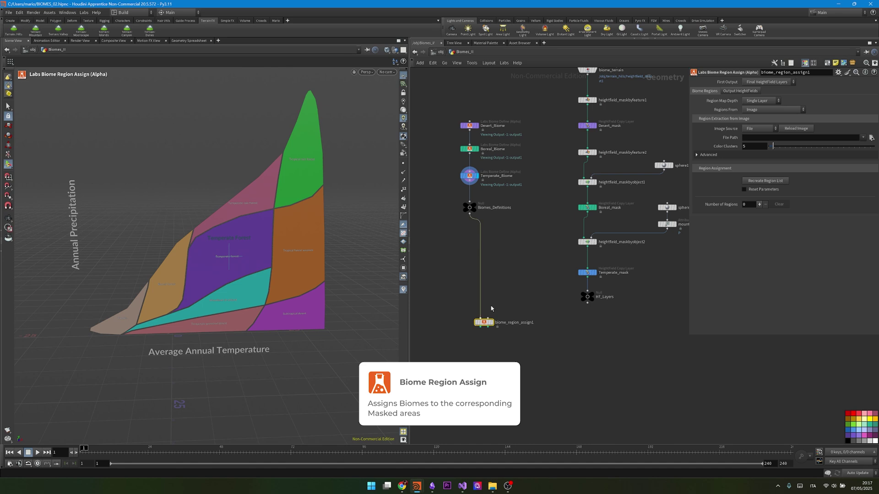
# Step: Wire the HF_Layers null into the second input of biome_region_assign1 and display that node
pyautogui.click(487, 319)
pyautogui.click(595, 316)
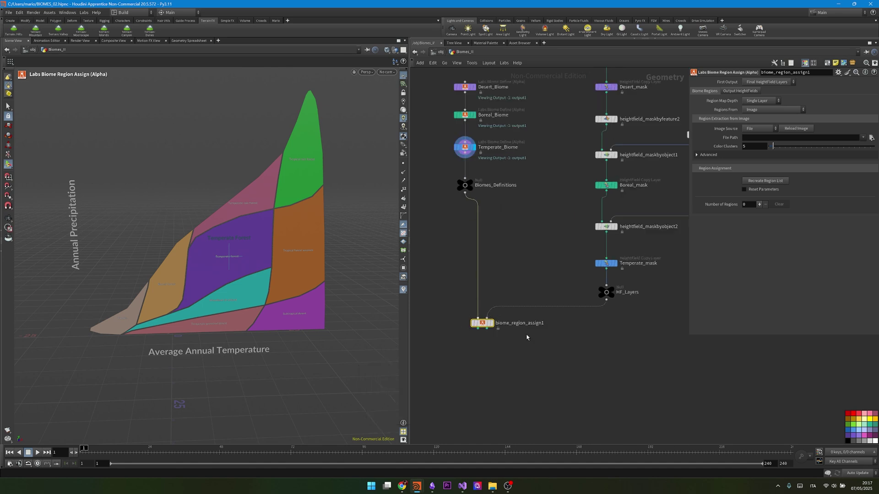
pyautogui.scroll(1, 492, 322)
pyautogui.click(493, 329)
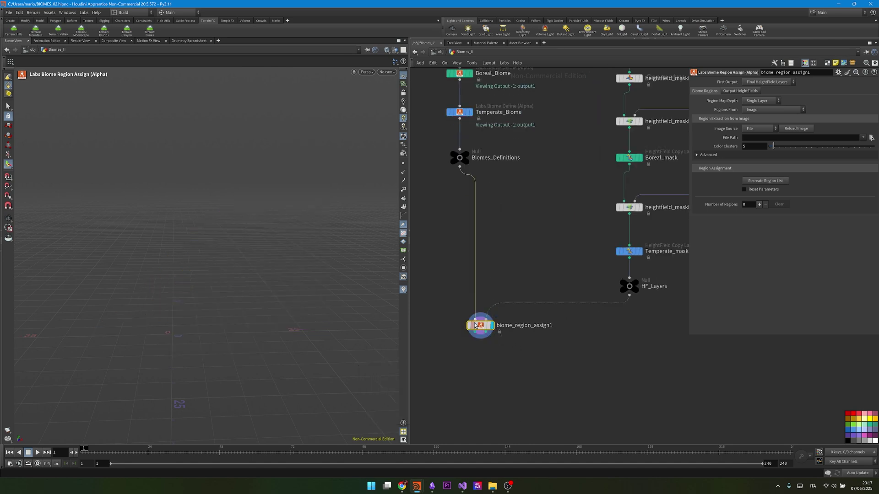
pyautogui.keyDown('alt'); pyautogui.moveTo(258, 270); pyautogui.dragTo(222, 293, button='right'); pyautogui.keyUp('alt')
pyautogui.scroll(-2, 593, 314)
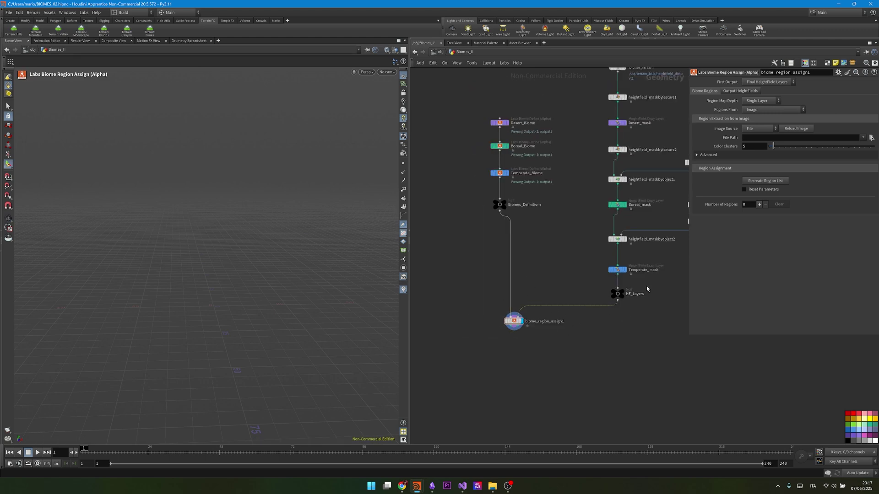
# Step: Set the Region Map Depth to Multiple Layers and take the regions from HeightField Layers
pyautogui.click(760, 112)
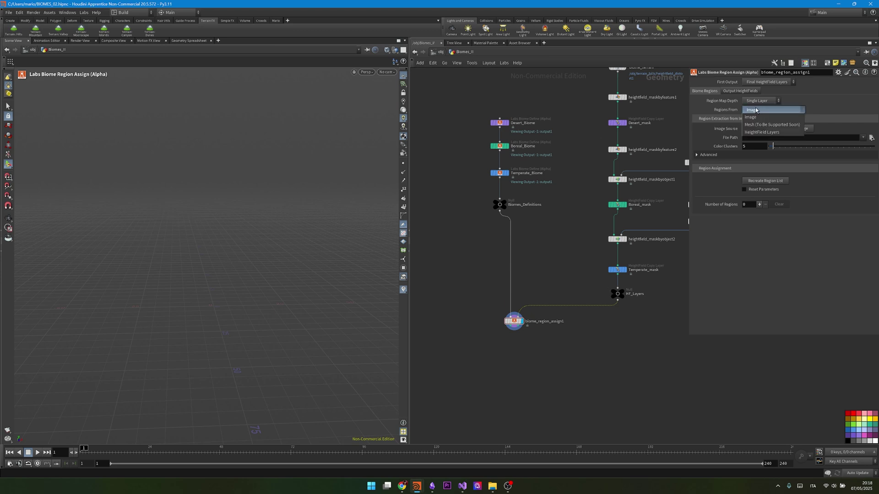
pyautogui.click(761, 113)
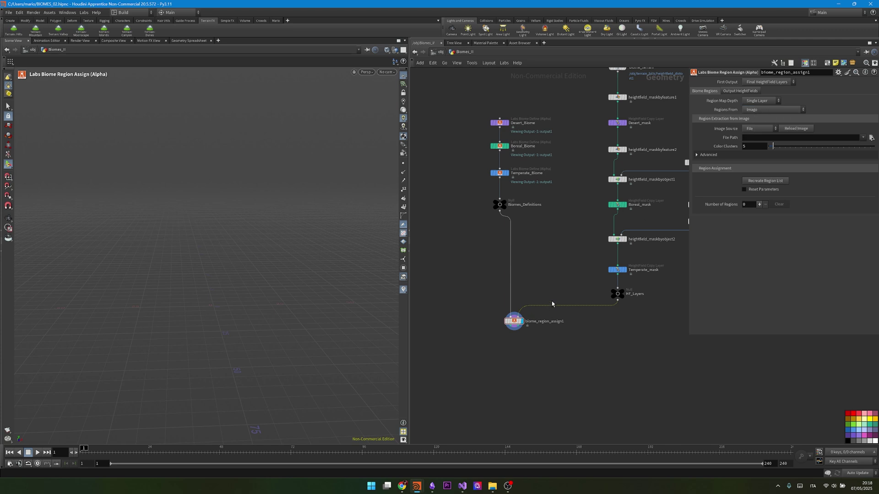
pyautogui.click(764, 104)
pyautogui.click(763, 110)
pyautogui.click(764, 111)
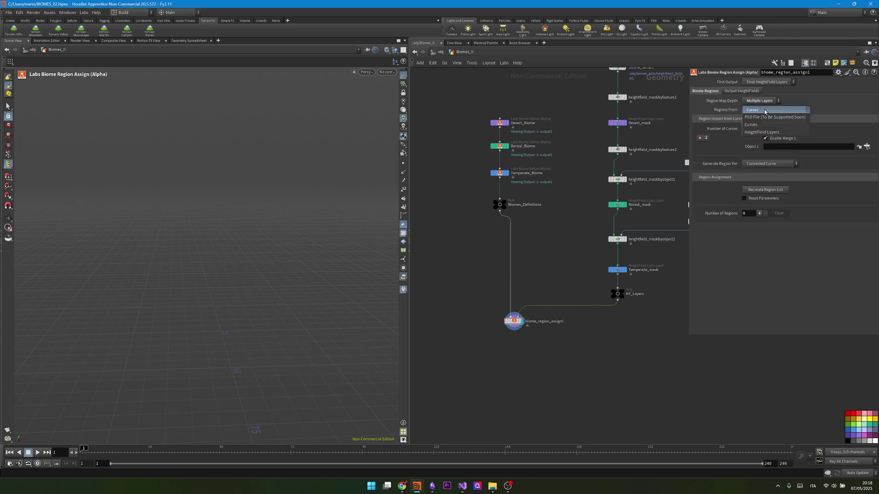
pyautogui.click(761, 133)
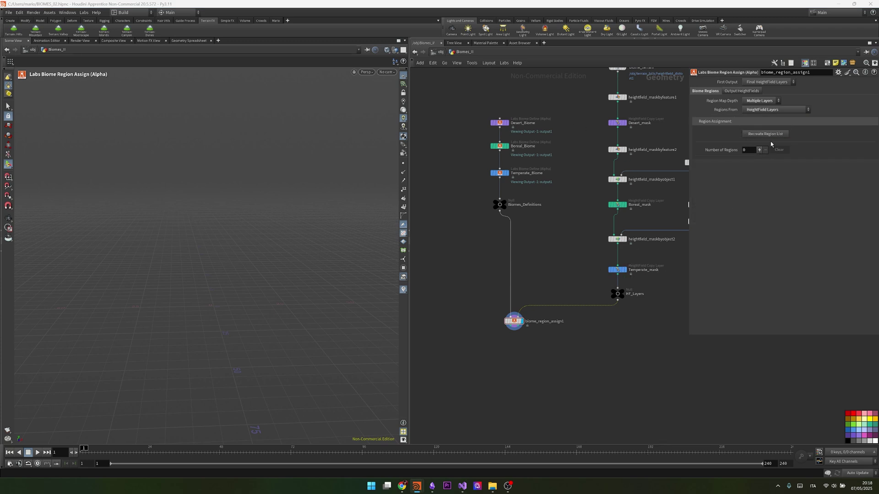
# Step: Recreate the region list and assign the Desert layer to the first region
pyautogui.click(766, 134)
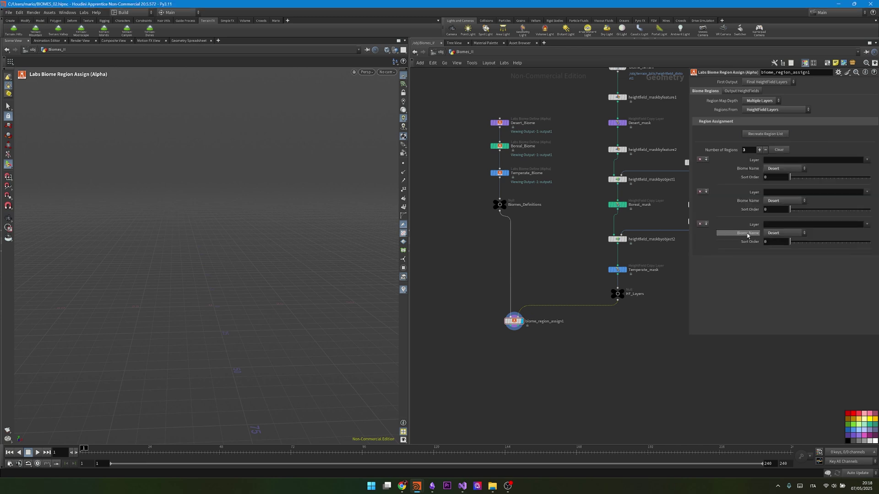
pyautogui.click(866, 161)
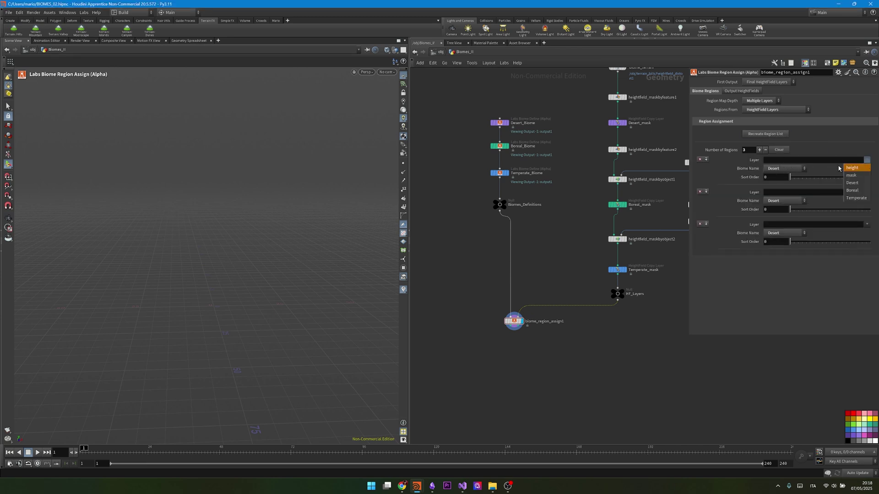
pyautogui.click(852, 183)
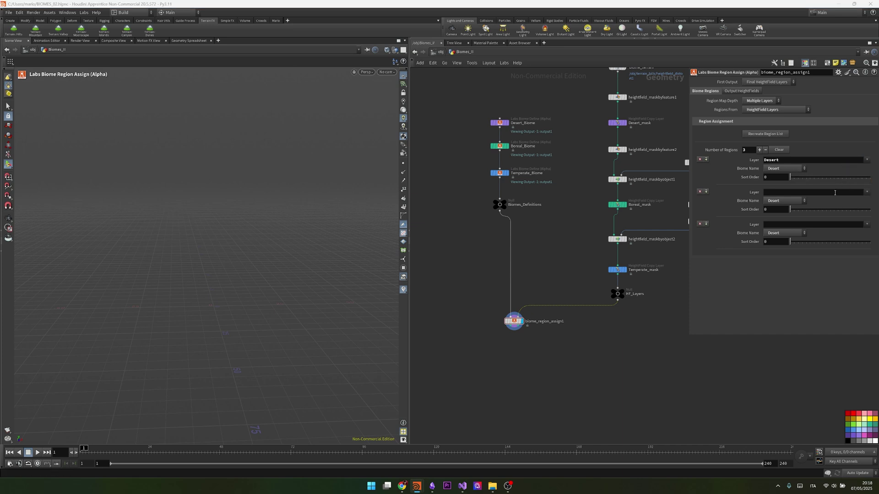
# Step: Assign the Boreal layer to Boreal Forest in the second region and the Temperate layer to Temperate Forest in the third
pyautogui.click(869, 193)
pyautogui.click(855, 222)
pyautogui.click(790, 201)
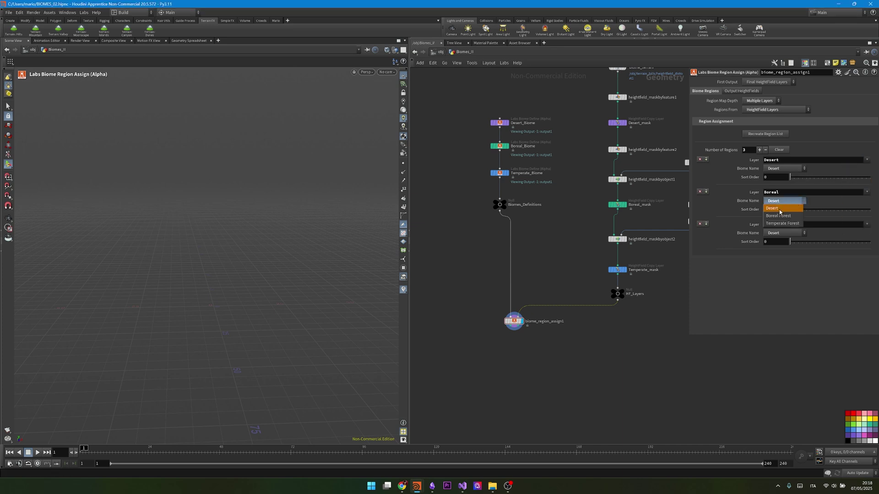
pyautogui.click(778, 216)
pyautogui.click(866, 224)
pyautogui.click(855, 262)
pyautogui.click(783, 233)
pyautogui.click(783, 256)
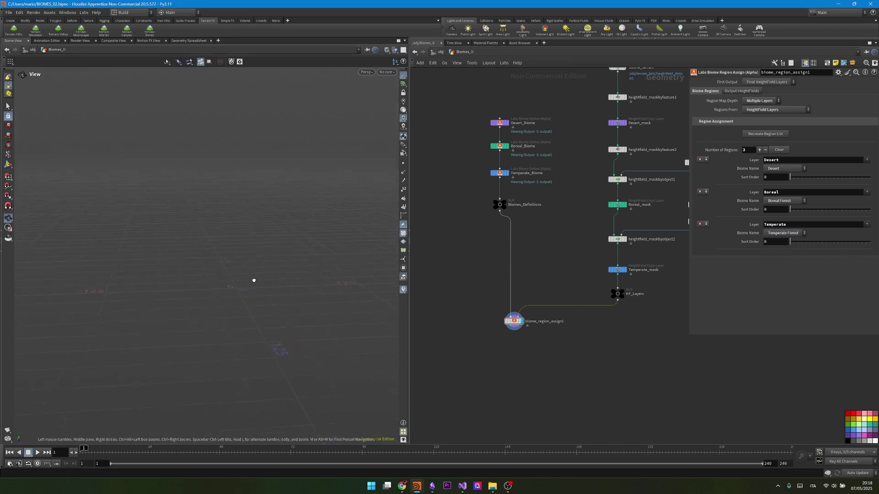
pyautogui.scroll(4, 527, 354)
pyautogui.moveTo(548, 335); pyautogui.dragTo(467, 270)
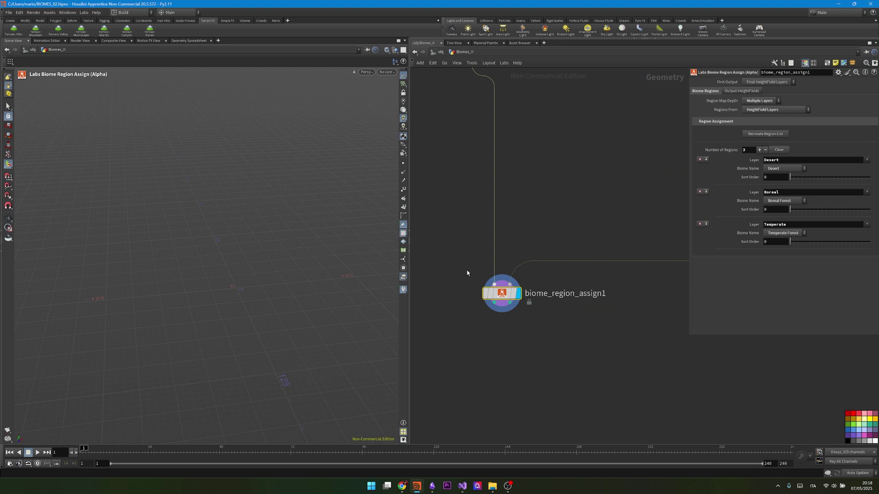
pyautogui.press('Delete')
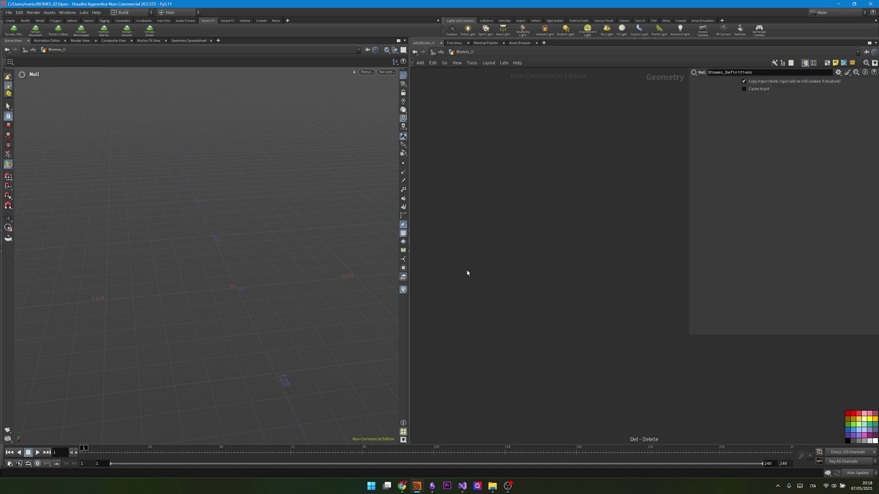
pyautogui.hotkey('ctrl', 'z')
# Step: Preview the biome regions with First Output set to Guide Geometry, and restore it to Final HeightField Layers
pyautogui.moveTo(298, 223); pyautogui.dragTo(160, 243, button='right')
pyautogui.moveTo(220, 231); pyautogui.dragTo(248, 241)
pyautogui.moveTo(549, 308); pyautogui.dragTo(467, 251)
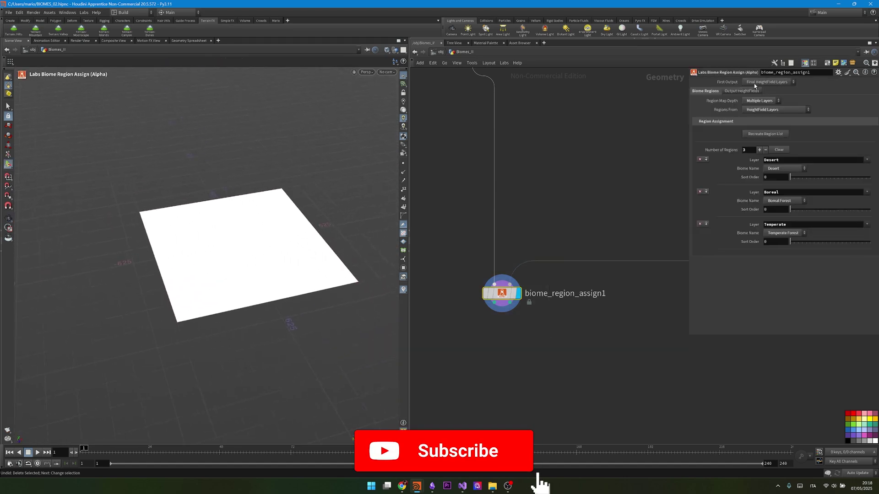
pyautogui.click(767, 82)
pyautogui.click(767, 90)
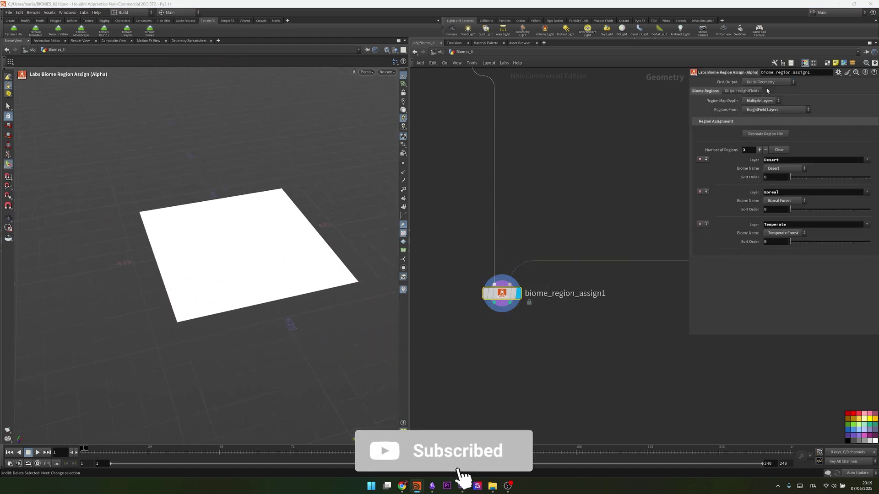
pyautogui.keyDown('alt'); pyautogui.scroll(3, 302, 240); pyautogui.keyUp('alt')
pyautogui.keyDown('alt'); pyautogui.moveTo(303, 240); pyautogui.dragTo(280, 216); pyautogui.keyUp('alt')
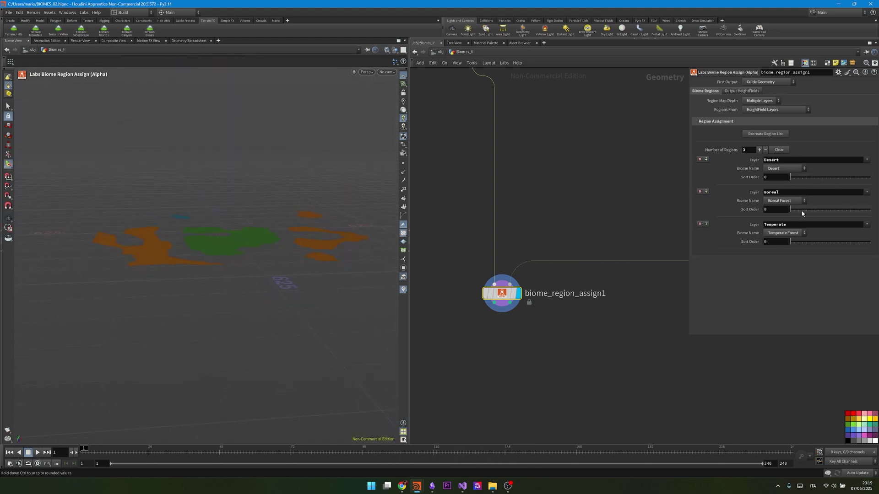
pyautogui.moveTo(790, 241); pyautogui.dragTo(801, 246)
pyautogui.click(779, 82)
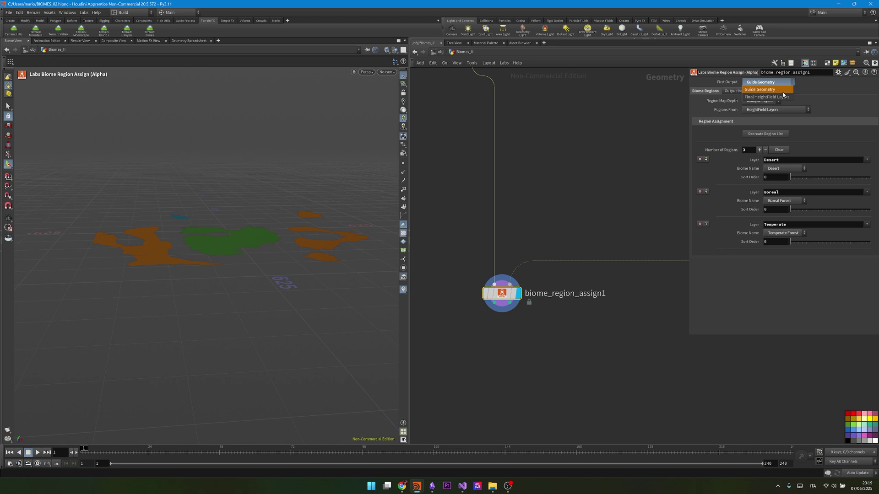
pyautogui.click(749, 97)
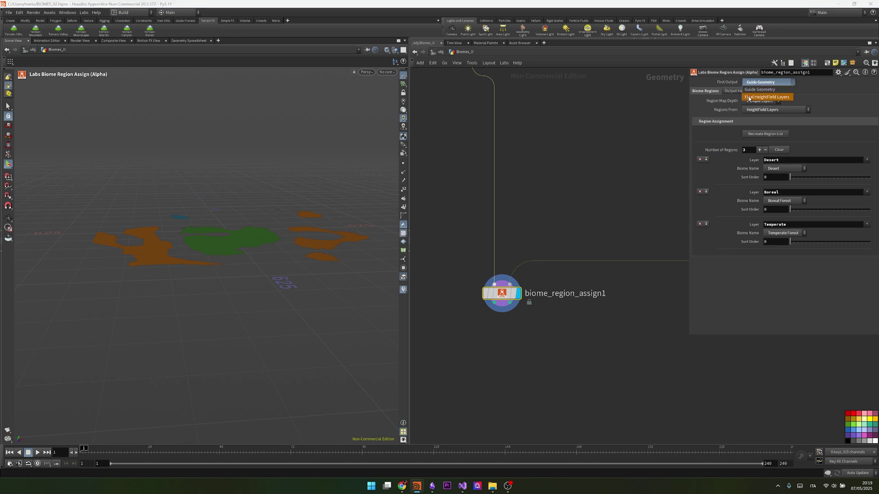
# Step: Add a Labs Biome Attributes to Terrain node below biome_region_assign1
pyautogui.scroll(-5, 551, 196)
pyautogui.scroll(5, 542, 265)
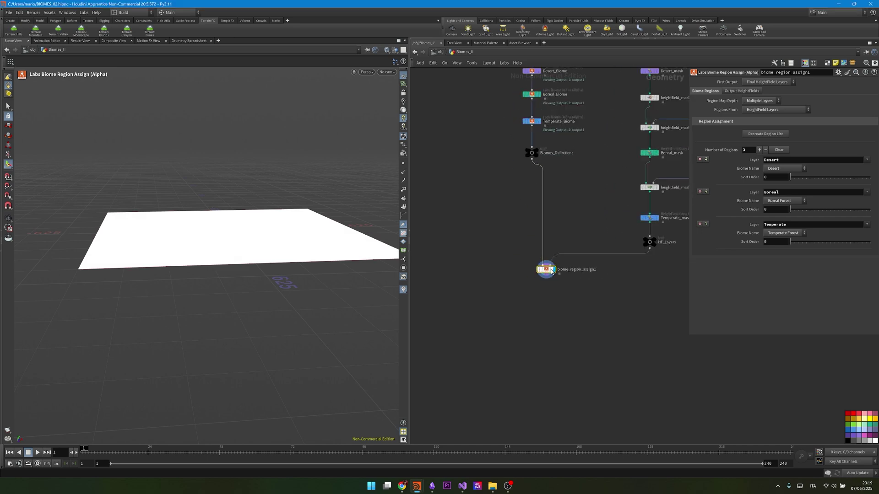
pyautogui.press('Tab')
pyautogui.write('biomatt')
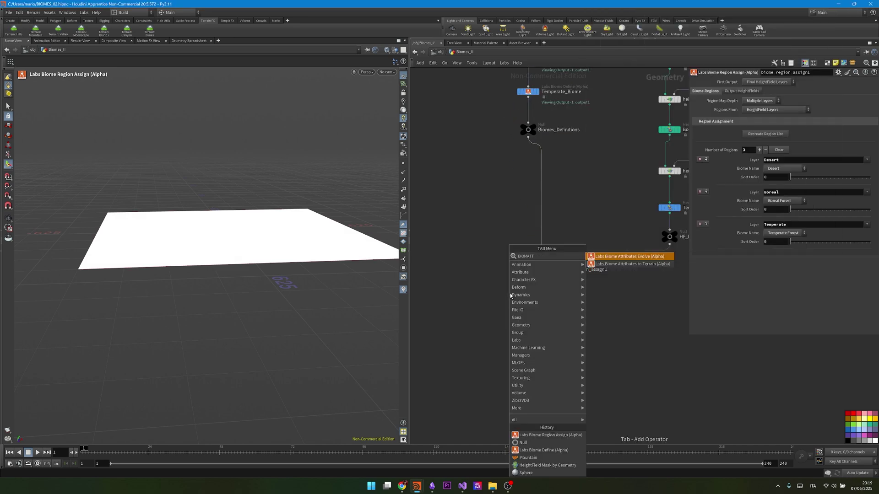
pyautogui.press('Down')
pyautogui.press('Return')
pyautogui.click(504, 319)
# Step: Wire the biome_terrain node into the first input of biome_attributes_to_terrain1
pyautogui.click(500, 314)
pyautogui.scroll(-4, 556, 249)
pyautogui.moveTo(578, 218); pyautogui.dragTo(570, 239, button='middle')
pyautogui.scroll(2, 595, 147)
pyautogui.click(605, 133)
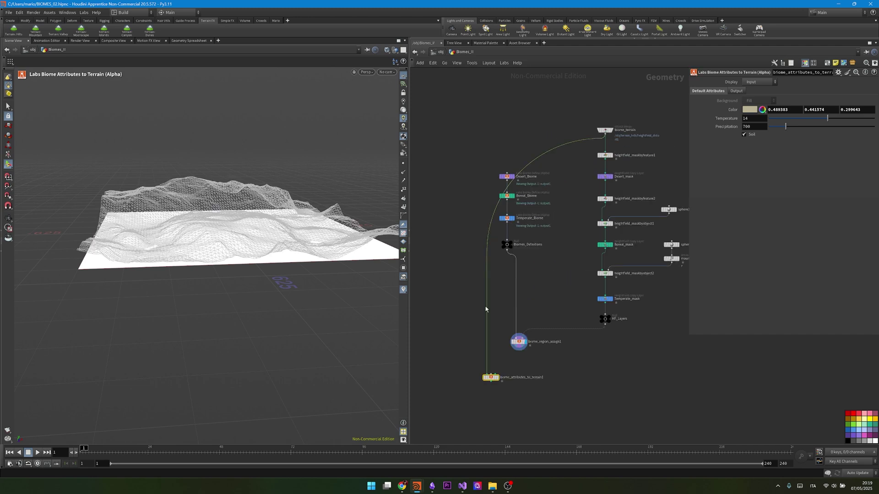
# Step: Move biome_attributes_to_terrain1 away from the biome nodes and shift the biome definition chain closer above biome_region_assign1
pyautogui.moveTo(490, 379); pyautogui.dragTo(451, 380)
pyautogui.moveTo(561, 275); pyautogui.dragTo(517, 229)
pyautogui.moveTo(472, 320); pyautogui.dragTo(504, 214, button='middle')
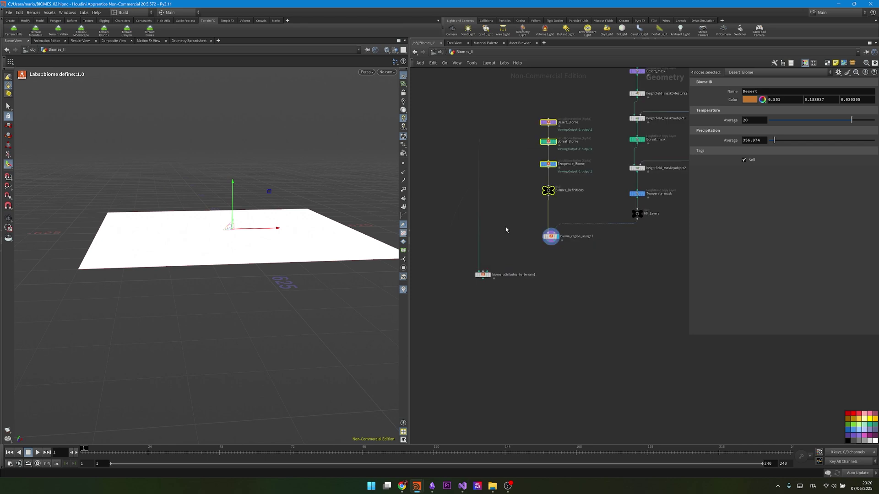
# Step: Wire Biomes_Definitions into the second input of biome_attributes_to_terrain1 and the first output of biome_region_assign1 into its third input
pyautogui.scroll(2, 498, 244)
pyautogui.click(476, 283)
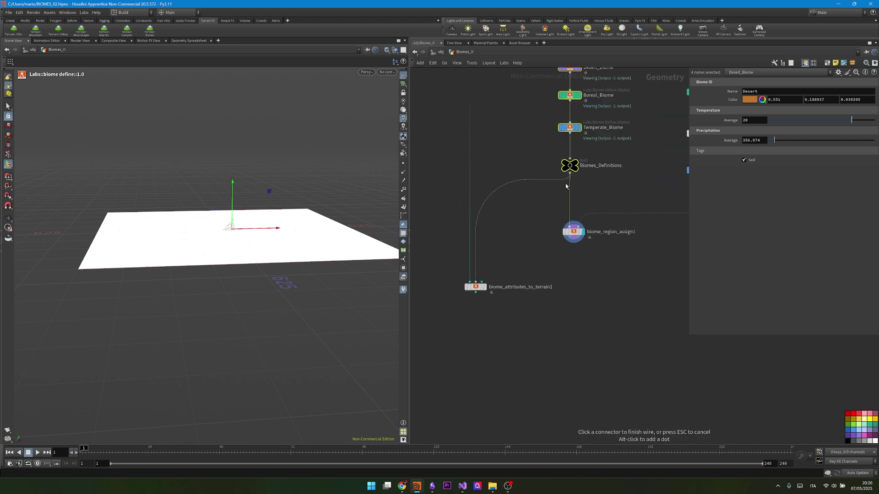
pyautogui.click(570, 175)
pyautogui.click(481, 282)
pyautogui.click(573, 242)
pyautogui.scroll(2, 498, 290)
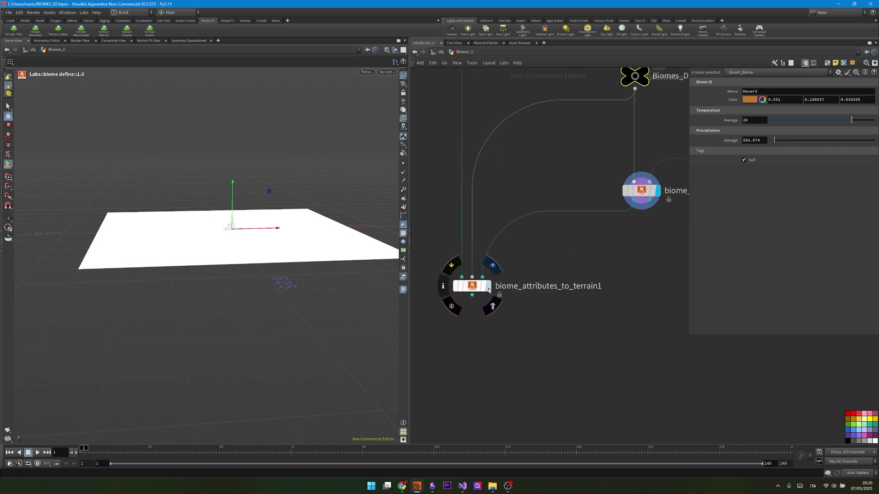
# Step: Display biome_attributes_to_terrain1 in Biome Color mode and set its default attribute color to white
pyautogui.click(488, 286)
pyautogui.press('Return')
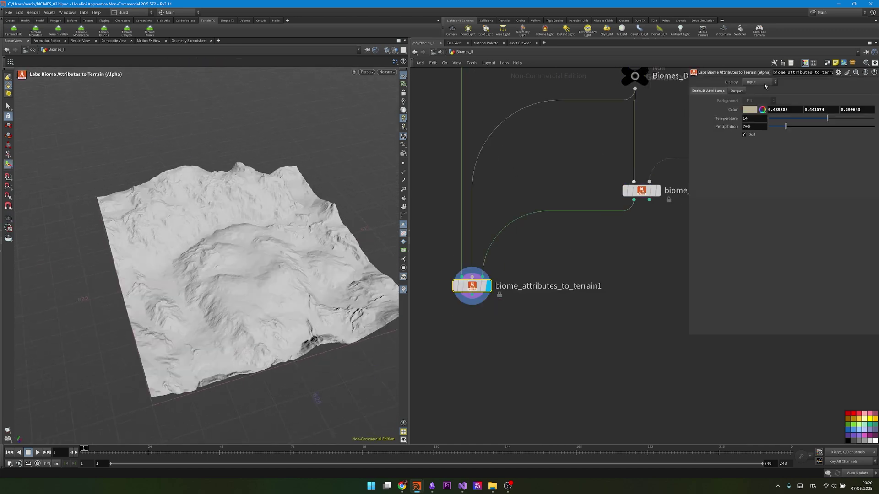
pyautogui.click(765, 83)
pyautogui.click(756, 122)
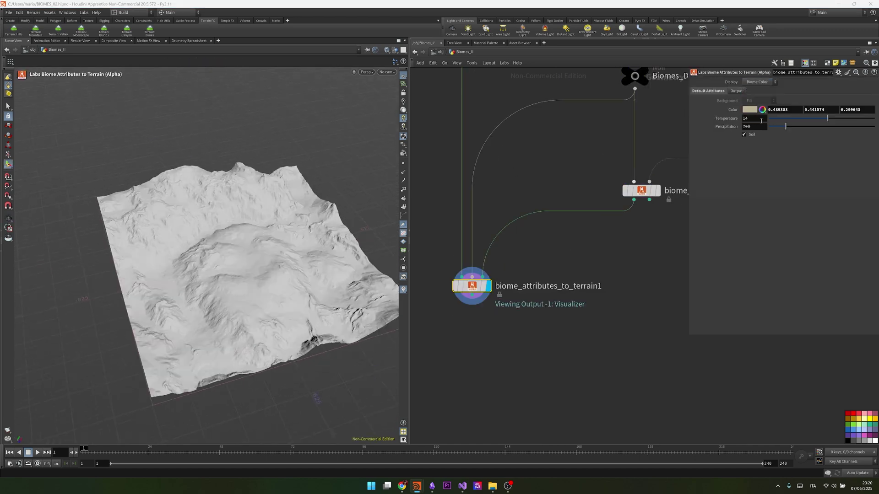
pyautogui.press('Escape')
pyautogui.moveTo(242, 292); pyautogui.dragTo(320, 220)
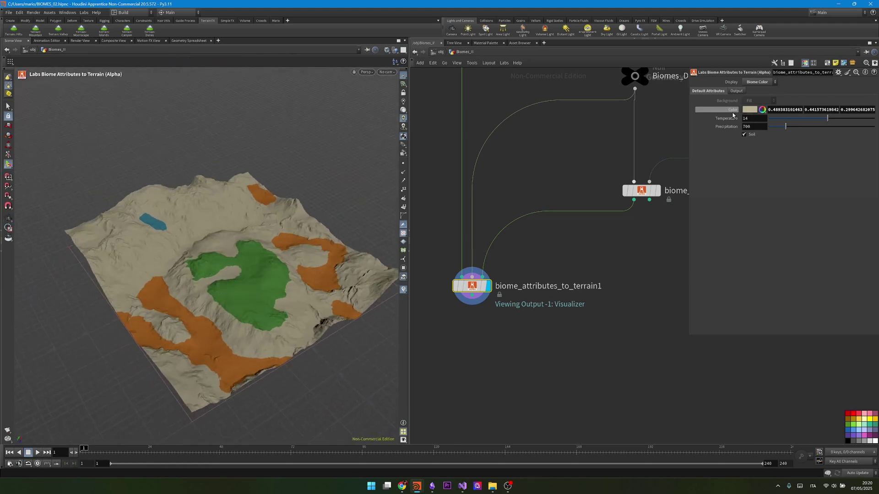
pyautogui.click(744, 111)
pyautogui.click(831, 97)
# Step: Add a Labs Biome Plant Define node in the empty area beside the biome definition nodes
pyautogui.scroll(-5, 501, 315)
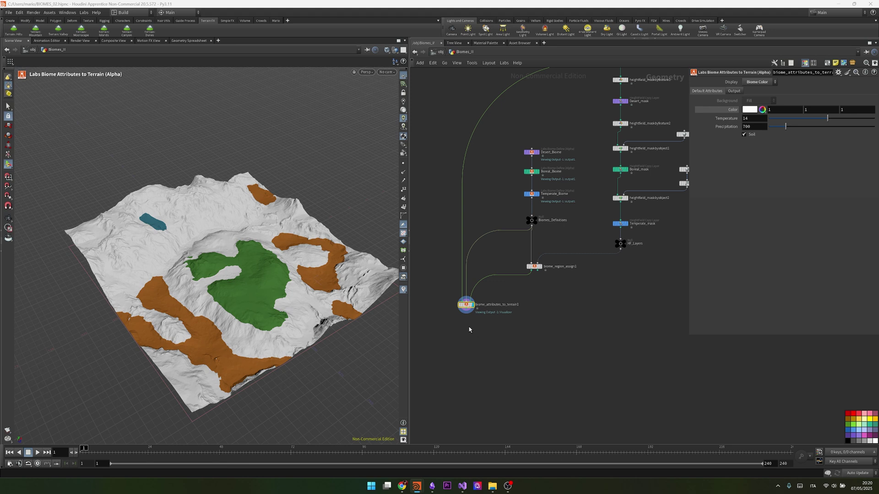
pyautogui.moveTo(453, 319); pyautogui.dragTo(515, 341, button='middle')
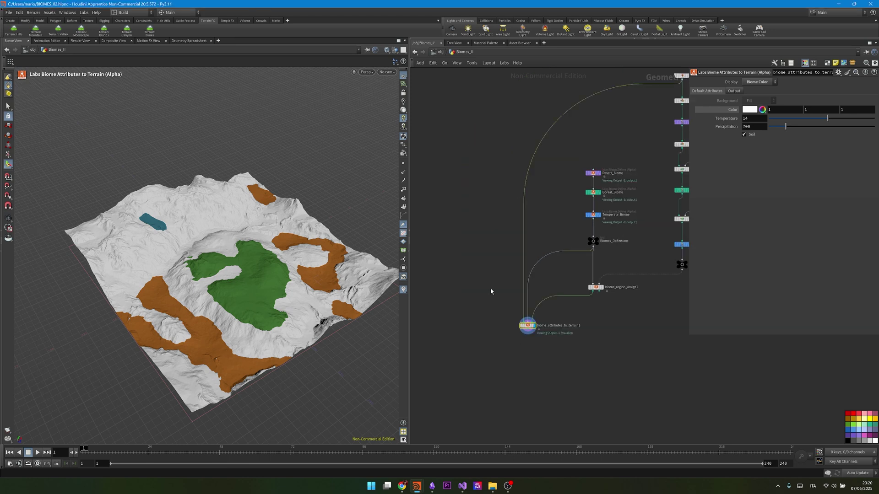
pyautogui.press('Tab')
pyautogui.write('plant')
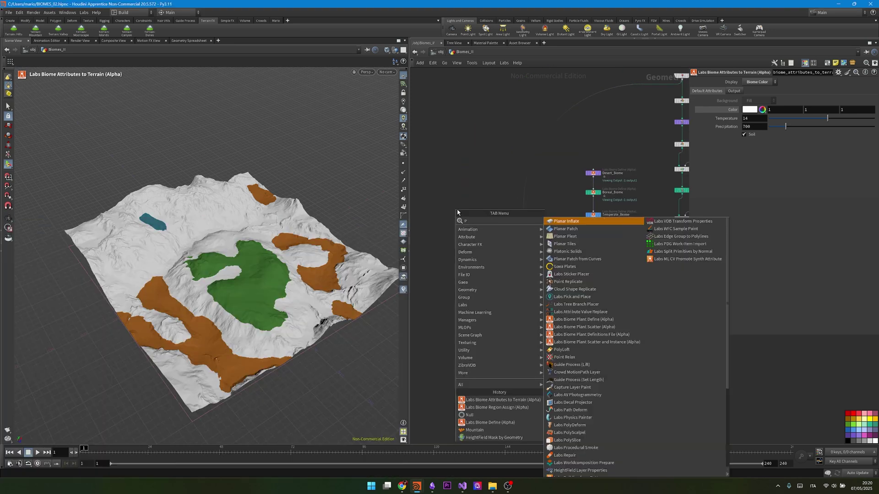
pyautogui.press('Return')
pyautogui.click(457, 210)
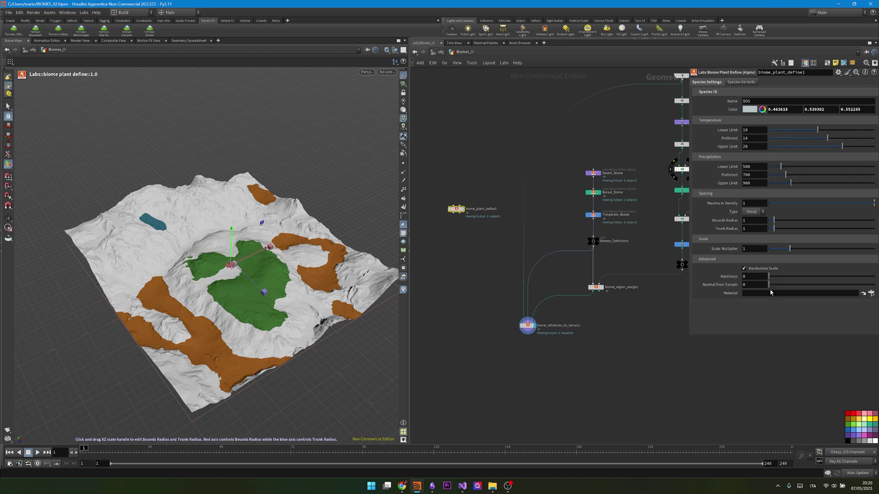
# Step: Load the Desert Cactus preset into the plant define node, name it Desert_Cactus, and duplicate it directly below
pyautogui.click(847, 73)
pyautogui.click(808, 119)
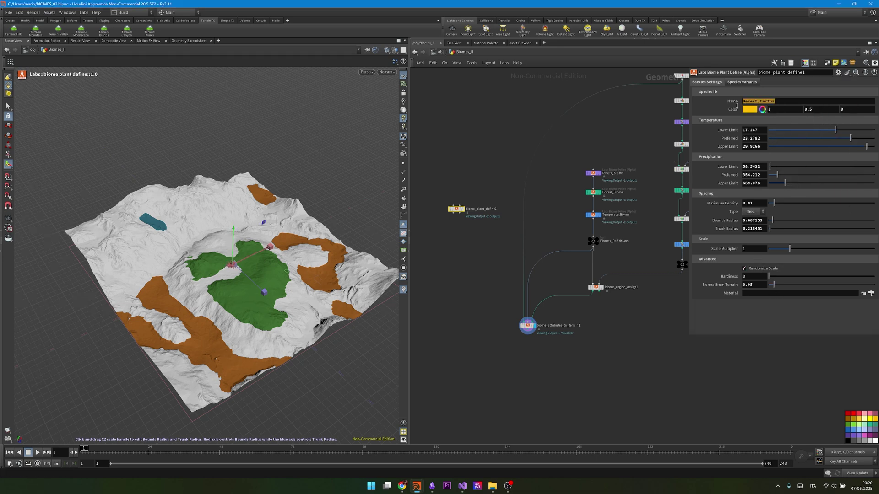
pyautogui.keyDown('alt'); pyautogui.moveTo(456, 209); pyautogui.dragTo(455, 226); pyautogui.keyUp('alt')
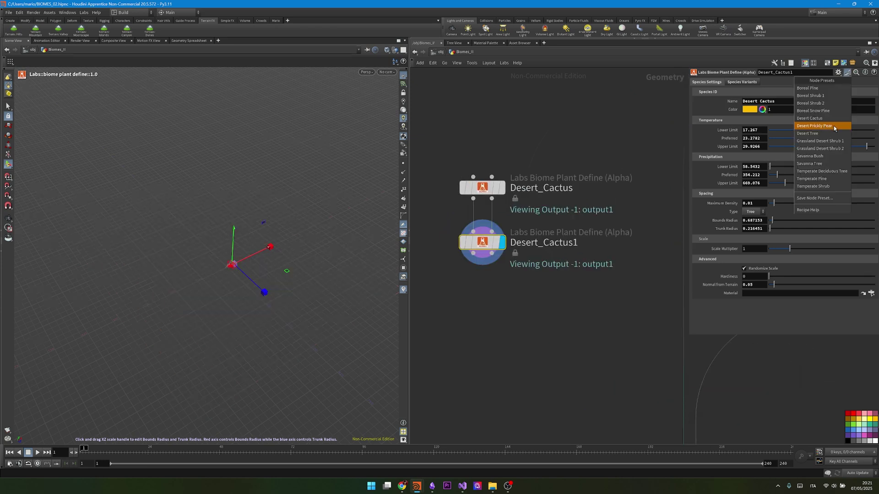
# Step: Load the Desert Prickly Pear preset into the duplicated plant node and rename it Desert_Prickly_Pear
pyautogui.click(815, 126)
pyautogui.doubleClick(520, 212)
pyautogui.hotkey('ctrl', 'a')
pyautogui.write('Desert_Prickly_Pear')
pyautogui.press('Return')
# Step: Duplicate the Desert_Cactus and Desert_Prickly_Pear pair twice, stacking the copies below in the same column
pyautogui.keyDown('shift'); pyautogui.click(476, 177); pyautogui.keyUp('shift')
pyautogui.keyDown('alt'); pyautogui.moveTo(482, 185); pyautogui.dragTo(482, 264); pyautogui.keyUp('alt')
pyautogui.keyDown('alt'); pyautogui.moveTo(481, 264); pyautogui.dragTo(480, 343); pyautogui.keyUp('alt')
# Step: Chain the plant node pairs together and color the first pair purple, the second green and the third blue
pyautogui.moveTo(447, 159); pyautogui.dragTo(643, 258)
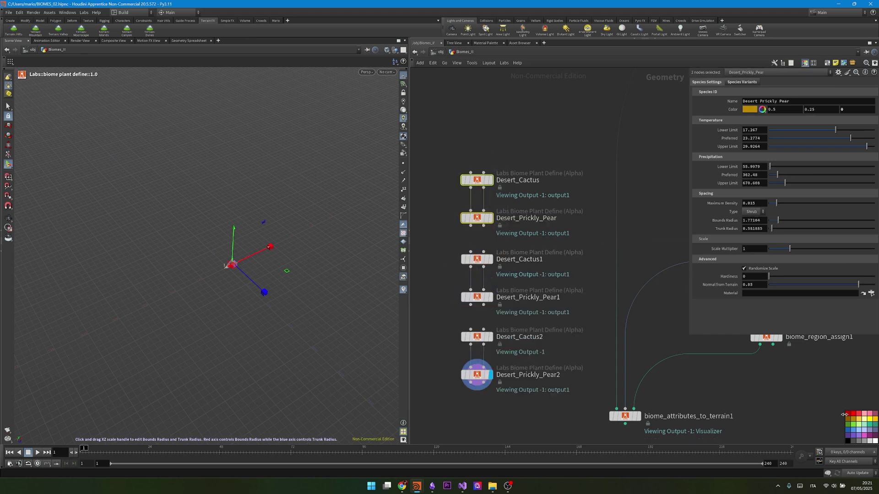
pyautogui.click(861, 437)
pyautogui.scroll(2, 474, 245)
pyautogui.moveTo(468, 218); pyautogui.dragTo(467, 253)
pyautogui.moveTo(486, 218)
pyautogui.mouseDown()
pyautogui.moveTo(486, 253)
pyautogui.moveTo(535, 323)
pyautogui.mouseUp()
pyautogui.scroll(-1, 446, 272)
pyautogui.click(873, 429)
pyautogui.moveTo(594, 372); pyautogui.dragTo(618, 331, button='middle')
pyautogui.moveTo(469, 295); pyautogui.dragTo(560, 382)
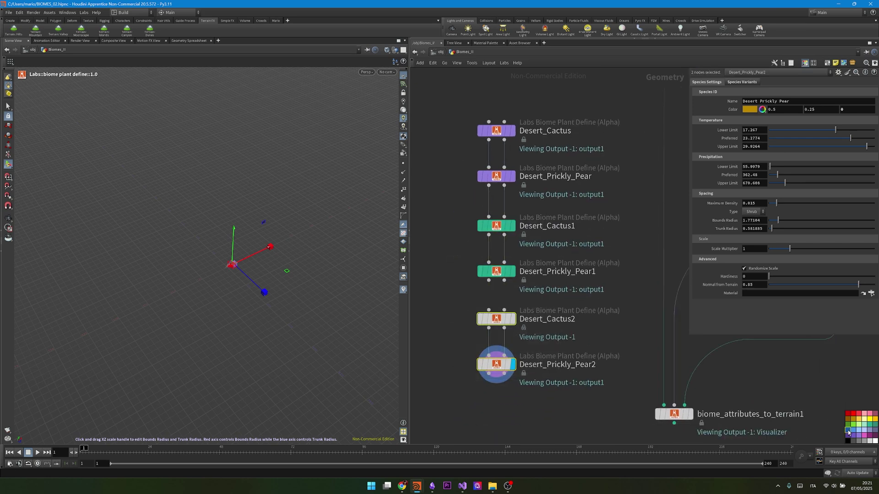
pyautogui.click(854, 433)
# Step: Load the Boreal Snow Pine preset into the first green node, name it Boreal_Snow_Pine, and load Boreal Shrub 1 into the second
pyautogui.moveTo(452, 214); pyautogui.dragTo(580, 253)
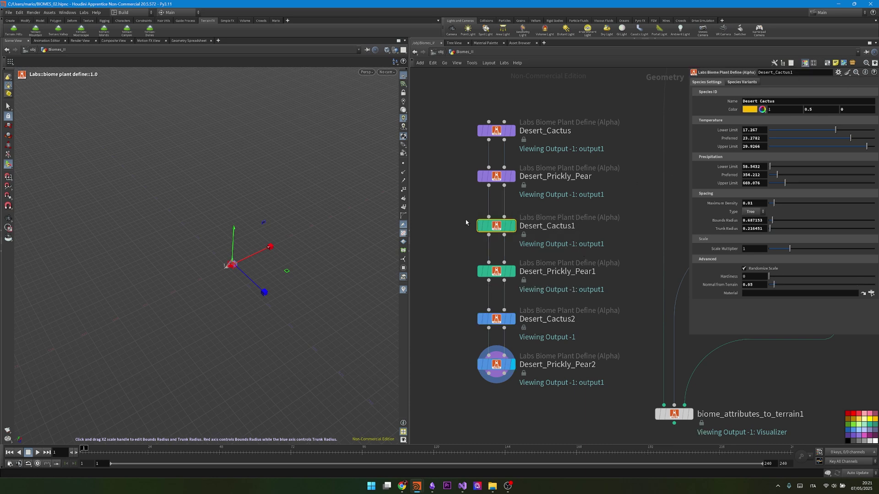
pyautogui.click(847, 73)
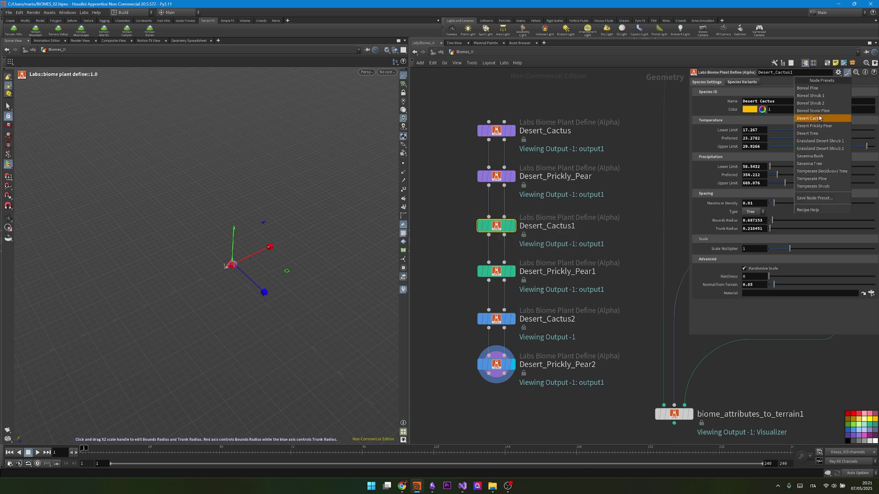
pyautogui.click(819, 114)
pyautogui.click(496, 270)
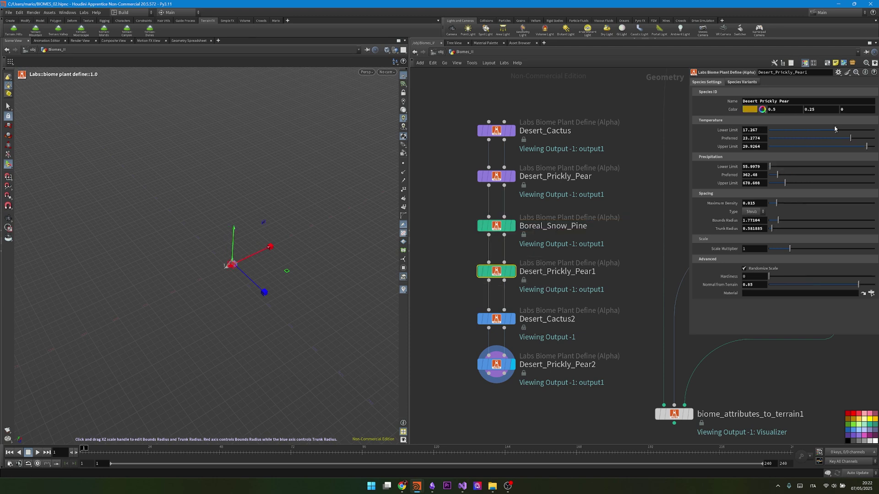
pyautogui.click(847, 72)
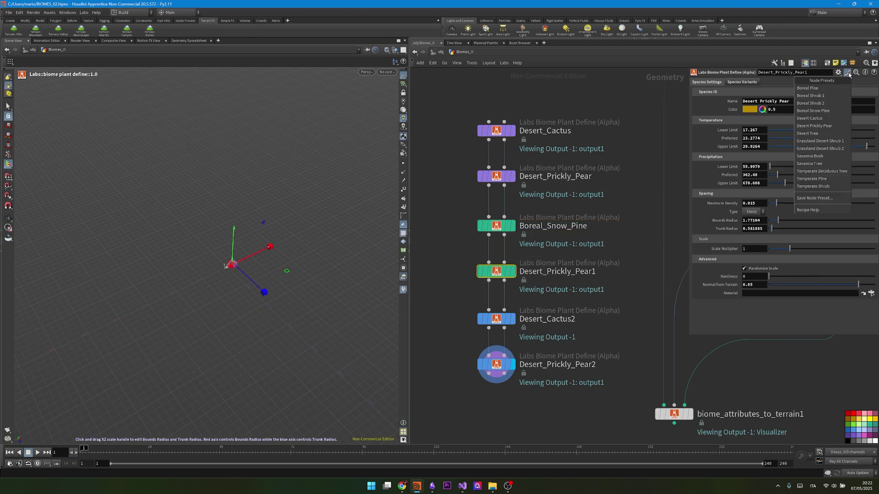
pyautogui.click(810, 95)
# Step: Load the Temperate Pine and Temperate Shrub presets into the blue nodes and rename them Temperate_Pine and Temperate_Shrub
pyautogui.moveTo(473, 306); pyautogui.dragTo(532, 338)
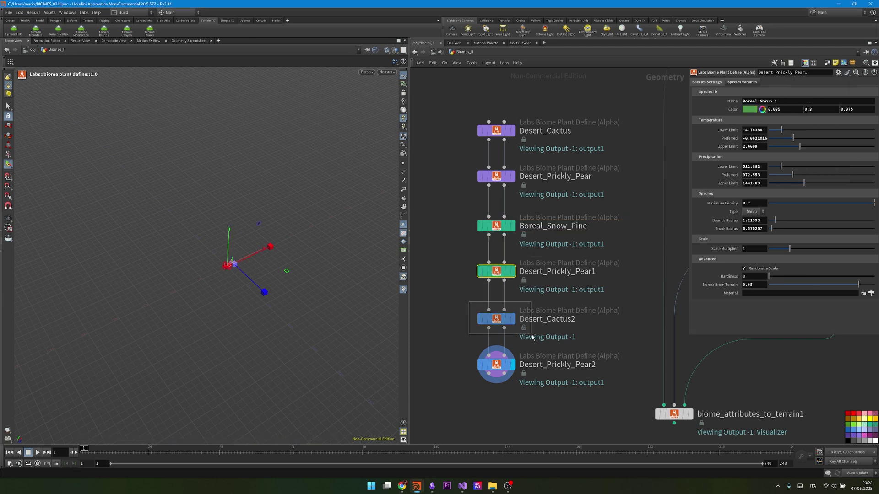
pyautogui.click(847, 72)
pyautogui.click(819, 159)
pyautogui.moveTo(449, 346); pyautogui.dragTo(507, 382)
pyautogui.moveTo(507, 382); pyautogui.dragTo(507, 382)
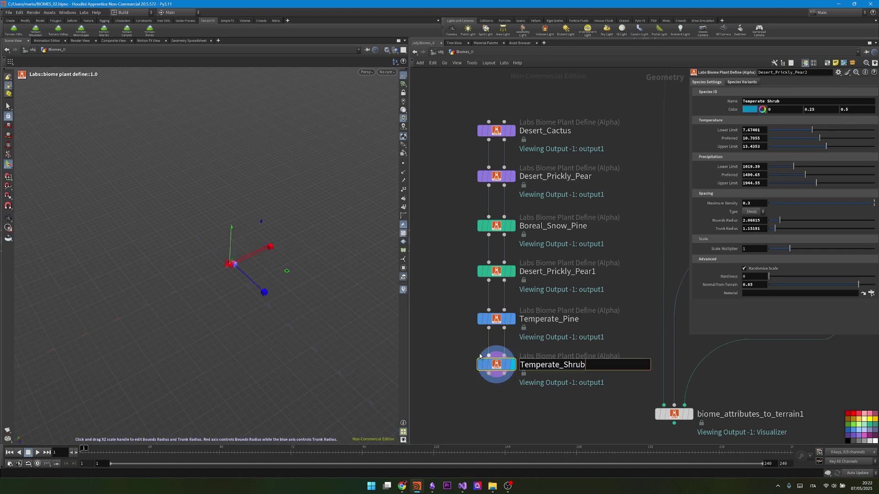
pyautogui.press('Return')
# Step: Copy the Biomes_Definitions null below Temperate_Shrub, wire it to the plant chain, and rename it Plants_Definitions
pyautogui.scroll(-4, 463, 347)
pyautogui.moveTo(462, 347); pyautogui.dragTo(474, 276, button='middle')
pyautogui.click(654, 207)
pyautogui.hotkey('ctrl', 'c')
pyautogui.hotkey('ctrl', 'v')
pyautogui.scroll(4, 495, 321)
pyautogui.moveTo(496, 320)
pyautogui.mouseDown()
pyautogui.moveTo(482, 322)
pyautogui.moveTo(489, 334)
pyautogui.moveTo(530, 331)
pyautogui.moveTo(490, 334)
pyautogui.mouseUp()
pyautogui.click(531, 330)
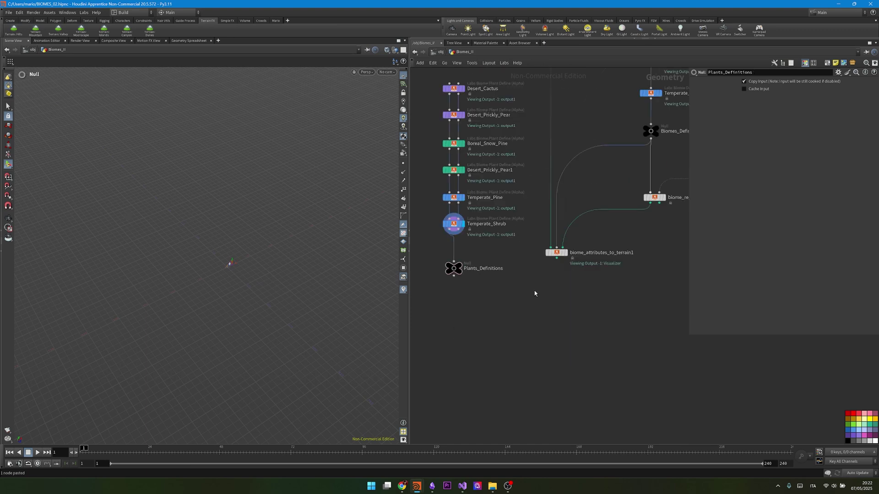
# Step: Add and display a Labs Biome Plant Scatter node with Plants_Definitions as first input and biome_attributes_to_terrain1 as second input
pyautogui.press('Tab')
pyautogui.write('biom')
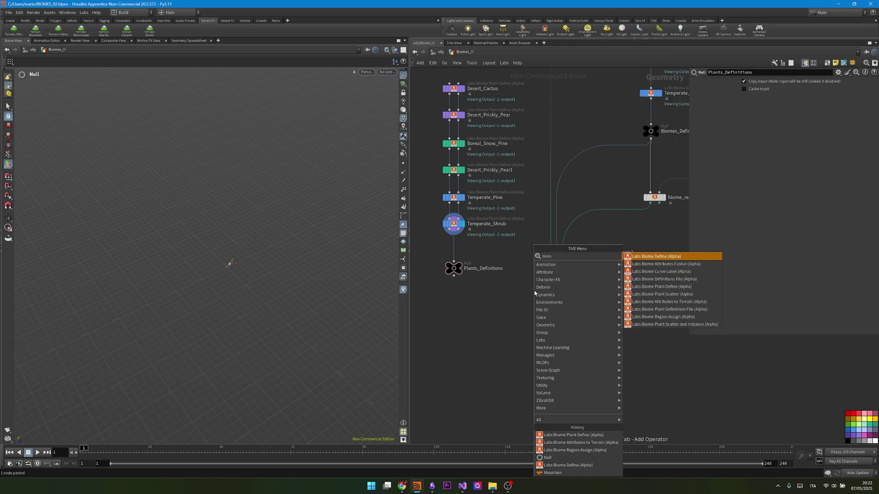
pyautogui.write('e p s')
pyautogui.press('Return')
pyautogui.press('Return')
pyautogui.click(526, 307)
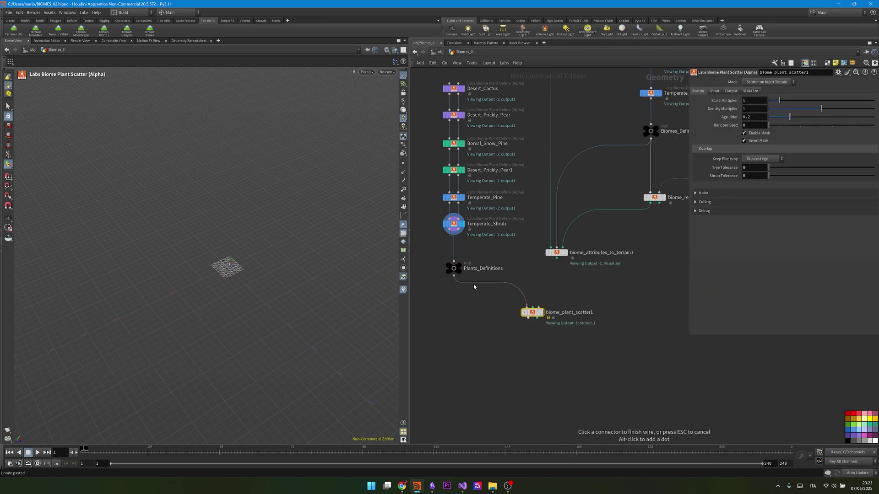
pyautogui.click(533, 307)
pyautogui.click(557, 259)
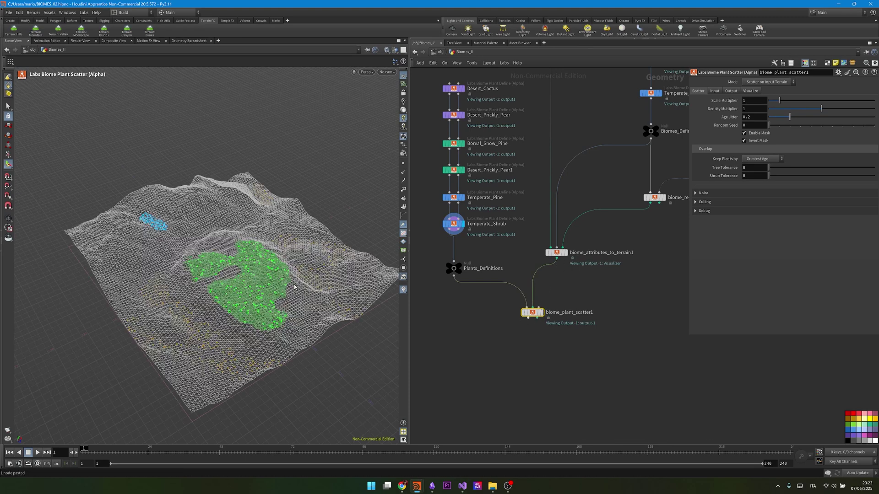
pyautogui.scroll(1, 540, 320)
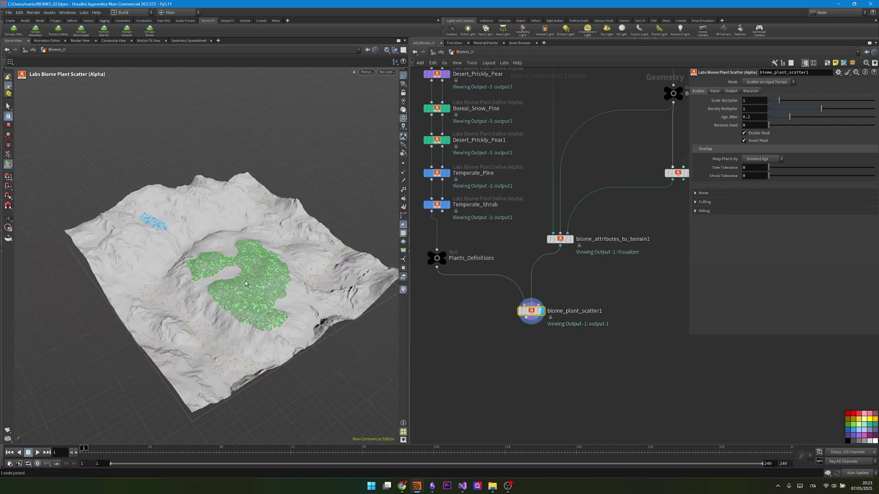
# Step: Examine the scattered plant outlines in each biome region and compare them with the boreal plant definition settings
pyautogui.scroll(10, 254, 293)
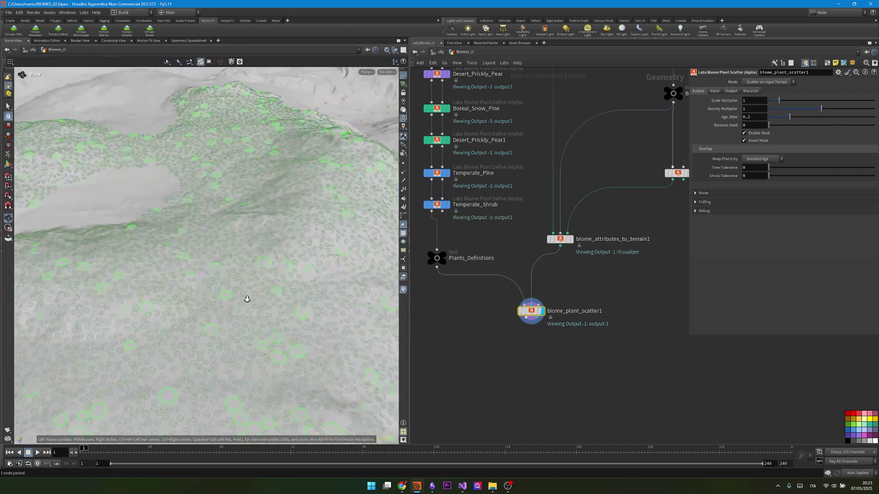
pyautogui.press('h')
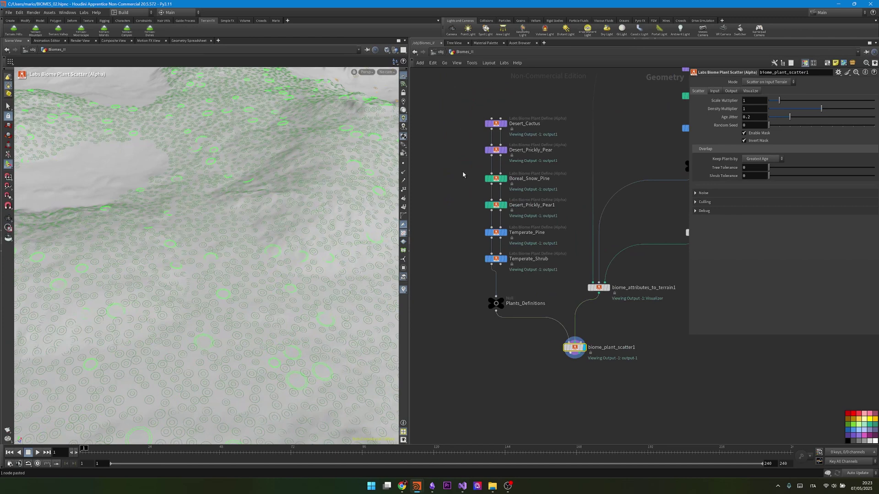
pyautogui.click(496, 179)
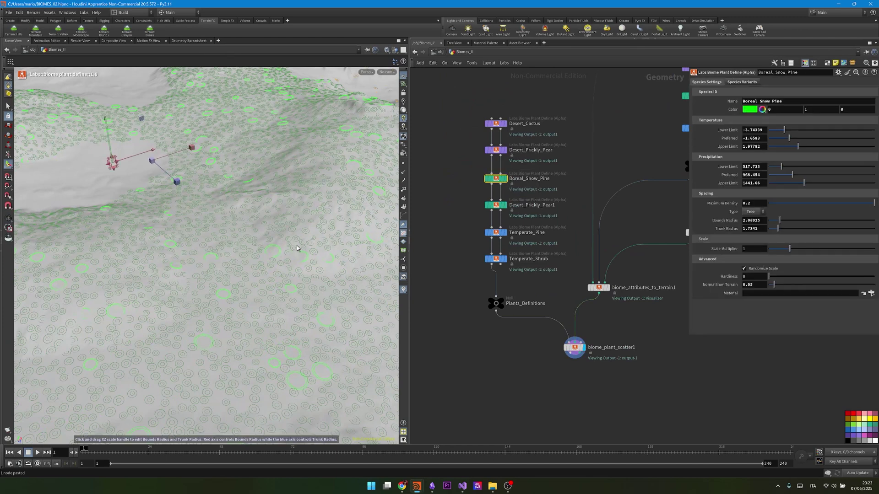
pyautogui.click(499, 205)
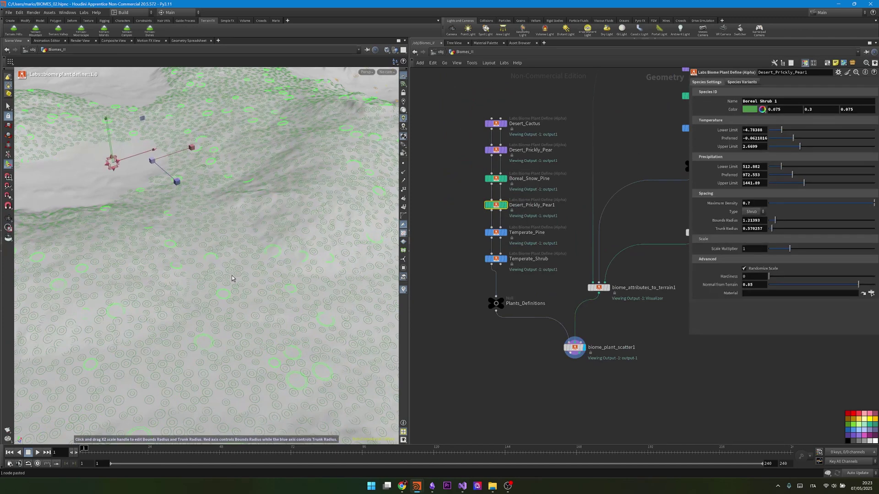
pyautogui.keyDown('alt'); pyautogui.moveTo(239, 278); pyautogui.dragTo(132, 204, button='right'); pyautogui.keyUp('alt')
pyautogui.keyDown('alt'); pyautogui.moveTo(131, 204); pyautogui.dragTo(165, 224); pyautogui.keyUp('alt')
pyautogui.keyDown('alt'); pyautogui.moveTo(69, 133); pyautogui.dragTo(224, 237, button='middle'); pyautogui.keyUp('alt')
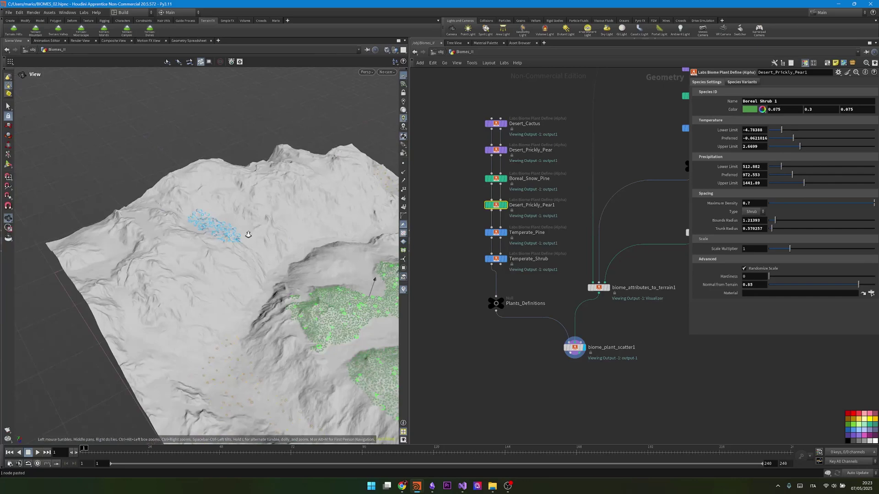
pyautogui.keyDown('alt'); pyautogui.moveTo(224, 237); pyautogui.dragTo(300, 195, button='right'); pyautogui.keyUp('alt')
pyautogui.press('Return')
pyautogui.keyDown('alt'); pyautogui.moveTo(219, 284); pyautogui.dragTo(226, 276, button='right'); pyautogui.keyUp('alt')
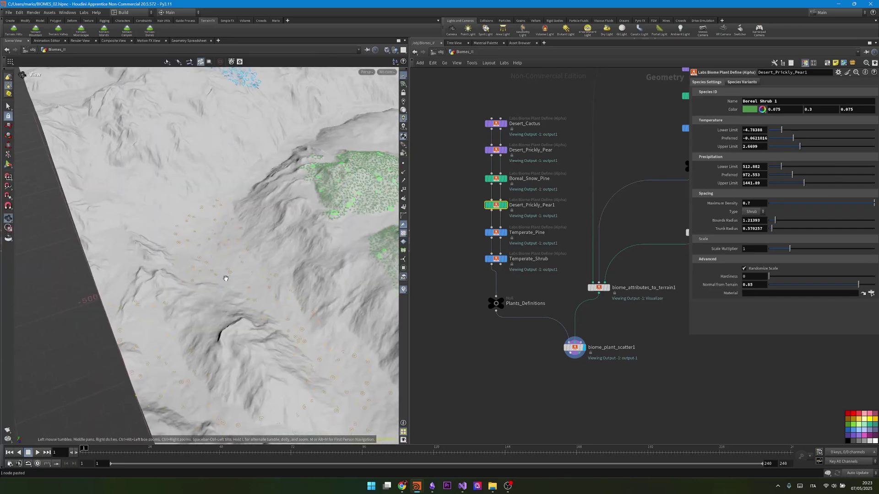
pyautogui.keyDown('alt'); pyautogui.moveTo(225, 277); pyautogui.dragTo(386, 130); pyautogui.keyUp('alt')
pyautogui.keyDown('alt'); pyautogui.moveTo(386, 130); pyautogui.dragTo(279, 256, button='right'); pyautogui.keyUp('alt')
# Step: Add an Instance node below biome_plant_scatter1, wire it to the scatter's first output, and display it
pyautogui.scroll(-2, 520, 321)
pyautogui.moveTo(543, 353); pyautogui.dragTo(519, 248, button='middle')
pyautogui.scroll(1, 538, 264)
pyautogui.press('Tab')
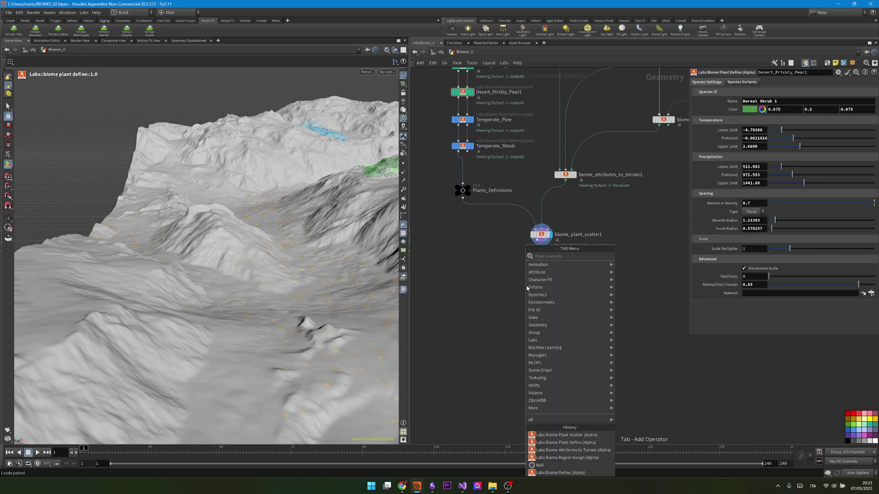
pyautogui.write('inst')
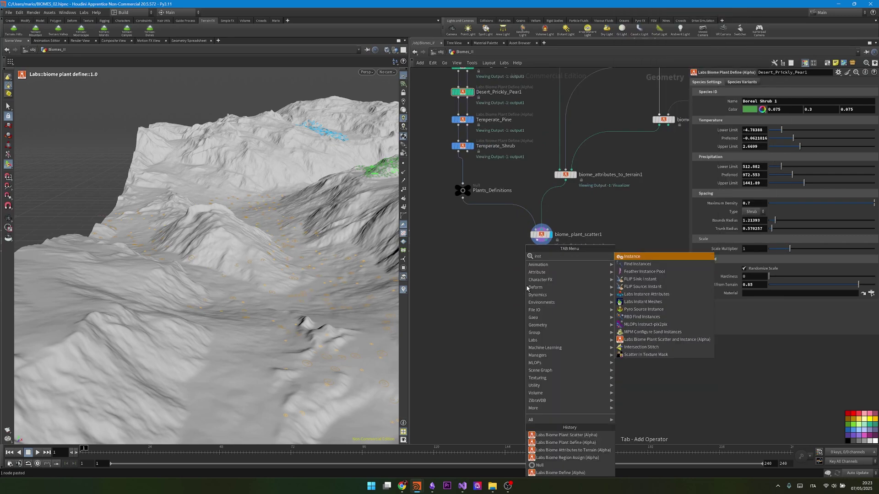
pyautogui.press('Return')
pyautogui.click(527, 285)
pyautogui.scroll(2, 528, 279)
pyautogui.moveTo(523, 280); pyautogui.dragTo(484, 274)
pyautogui.click(497, 275)
pyautogui.scroll(-2, 562, 284)
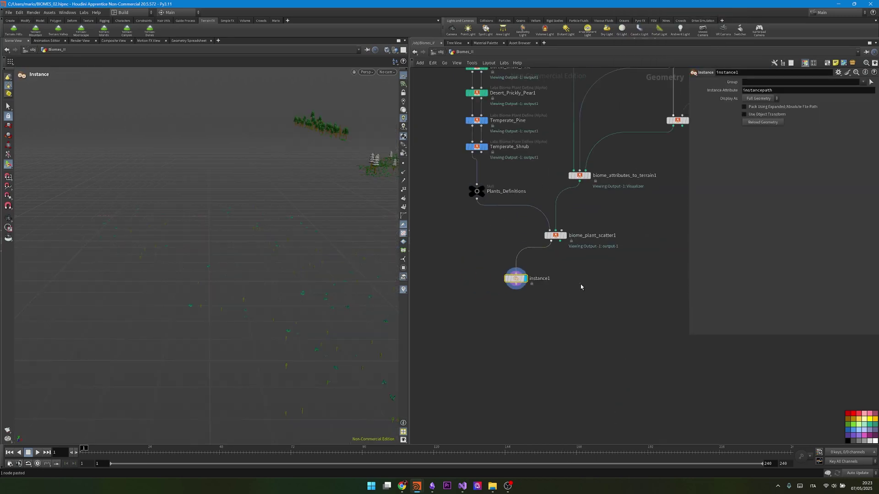
# Step: Add a Convert HeightField node beside instance1 and wire it to the second output of biome_plant_scatter1
pyautogui.press('Tab')
pyautogui.write('conv')
pyautogui.press('Return')
pyautogui.click(586, 282)
pyautogui.click(586, 276)
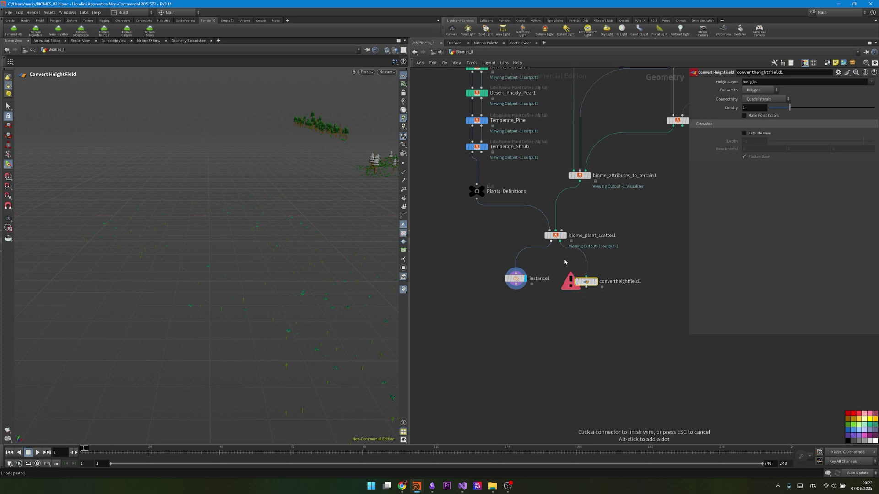
# Step: Merge instance1 and convertheightfield1, display the merged result, and turn off the checker texture in the viewport
pyautogui.press('Tab')
pyautogui.write('merge')
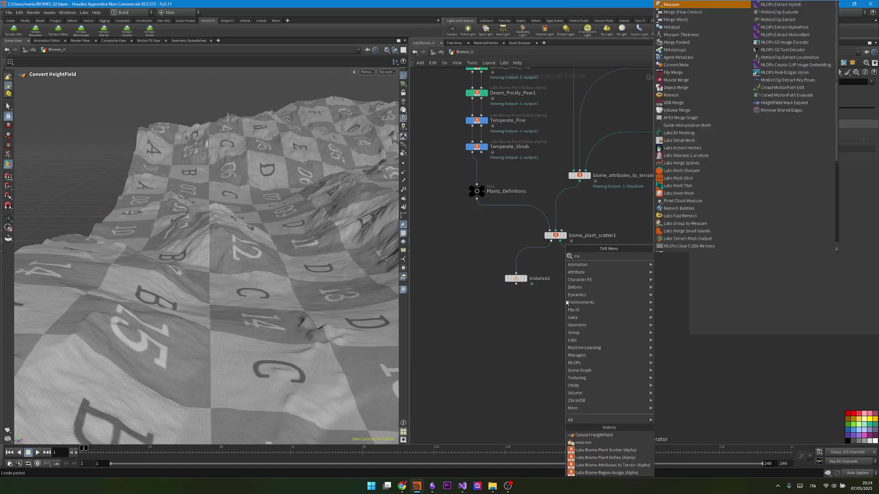
pyautogui.press('Return')
pyautogui.click(570, 326)
pyautogui.click(542, 325)
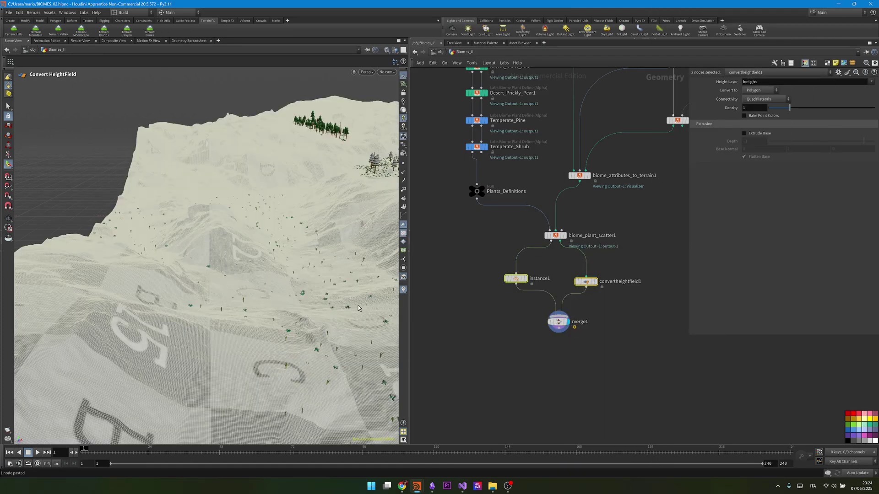
pyautogui.click(403, 235)
# Step: Inspect the instanced trees, shrubs and cacti across the desert, boreal and temperate regions of the terrain
pyautogui.keyDown('alt'); pyautogui.moveTo(293, 275); pyautogui.dragTo(188, 322); pyautogui.keyUp('alt')
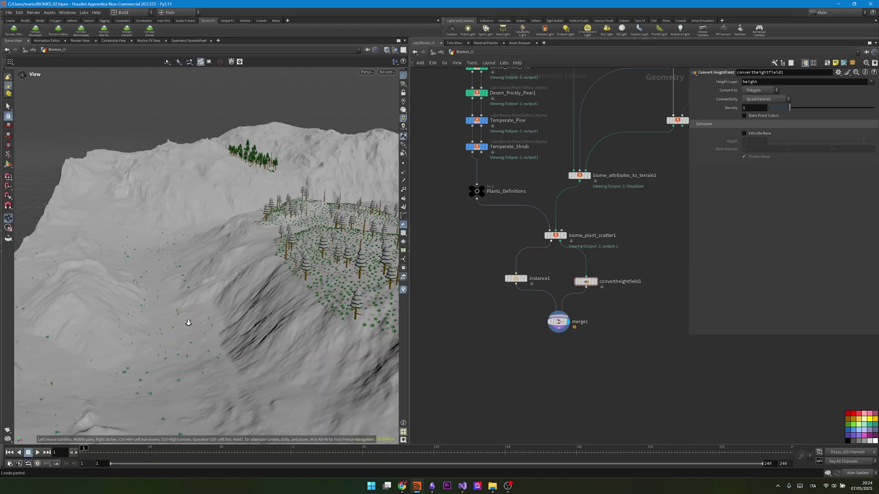
pyautogui.keyDown('alt'); pyautogui.moveTo(188, 322); pyautogui.dragTo(282, 267, button='right'); pyautogui.keyUp('alt')
pyautogui.keyDown('alt'); pyautogui.moveTo(282, 267); pyautogui.dragTo(206, 307, button='middle'); pyautogui.keyUp('alt')
pyautogui.keyDown('alt'); pyautogui.moveTo(206, 306); pyautogui.dragTo(315, 205); pyautogui.keyUp('alt')
pyautogui.moveTo(315, 206); pyautogui.dragTo(275, 238, button='middle')
pyautogui.moveTo(274, 238); pyautogui.dragTo(275, 236)
pyautogui.moveTo(274, 235); pyautogui.dragTo(330, 201, button='right')
pyautogui.moveTo(329, 201); pyautogui.dragTo(248, 247)
pyautogui.moveTo(247, 247); pyautogui.dragTo(275, 270, button='right')
pyautogui.moveTo(274, 270); pyautogui.dragTo(236, 232)
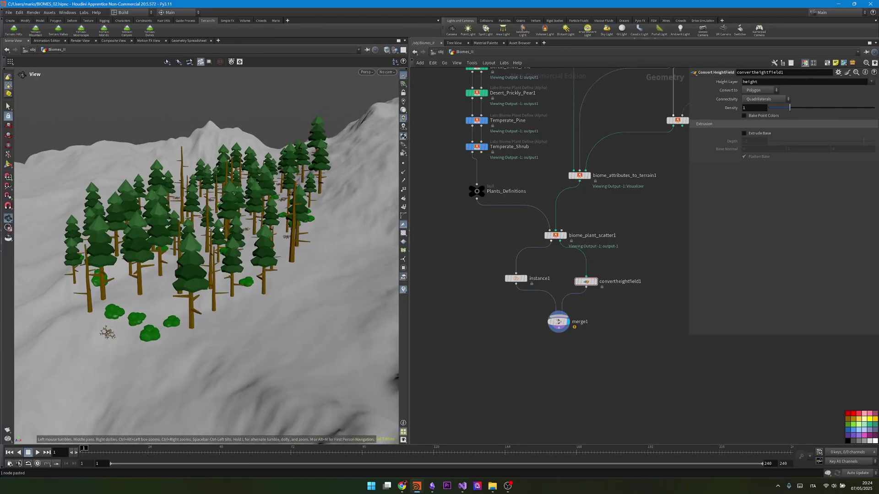
pyautogui.moveTo(235, 231); pyautogui.dragTo(246, 220, button='right')
pyautogui.moveTo(245, 221); pyautogui.dragTo(148, 256)
pyautogui.moveTo(149, 256); pyautogui.dragTo(206, 215, button='middle')
pyautogui.moveTo(206, 215); pyautogui.dragTo(179, 256, button='right')
pyautogui.moveTo(179, 257); pyautogui.dragTo(174, 243)
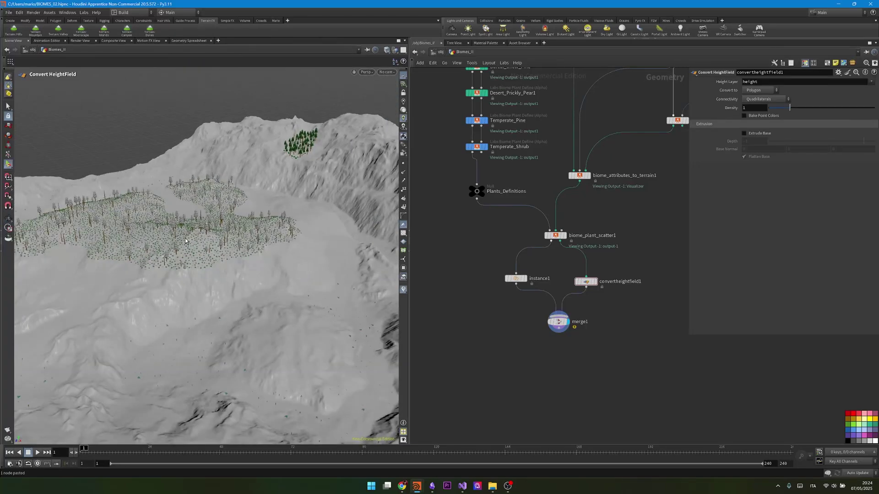
pyautogui.moveTo(120, 245); pyautogui.dragTo(193, 238)
pyautogui.moveTo(129, 255)
pyautogui.mouseDown(button='right')
pyautogui.moveTo(142, 249)
pyautogui.moveTo(115, 250)
pyautogui.mouseUp(button='right')
pyautogui.moveTo(115, 251); pyautogui.dragTo(206, 255)
pyautogui.moveTo(206, 254); pyautogui.dragTo(229, 247, button='right')
pyautogui.moveTo(229, 247); pyautogui.dragTo(187, 227)
pyautogui.press('Return')
# Step: Review the species variants of the Desert_Cactus node, including its mesh files, age ranges and scale ranges
pyautogui.moveTo(457, 154); pyautogui.dragTo(452, 255, button='middle')
pyautogui.moveTo(447, 101); pyautogui.dragTo(495, 120)
pyautogui.moveTo(454, 128); pyautogui.dragTo(489, 145)
pyautogui.moveTo(437, 112); pyautogui.dragTo(498, 123)
pyautogui.moveTo(513, 273)
pyautogui.mouseDown()
pyautogui.moveTo(437, 95)
pyautogui.moveTo(501, 283)
pyautogui.mouseUp()
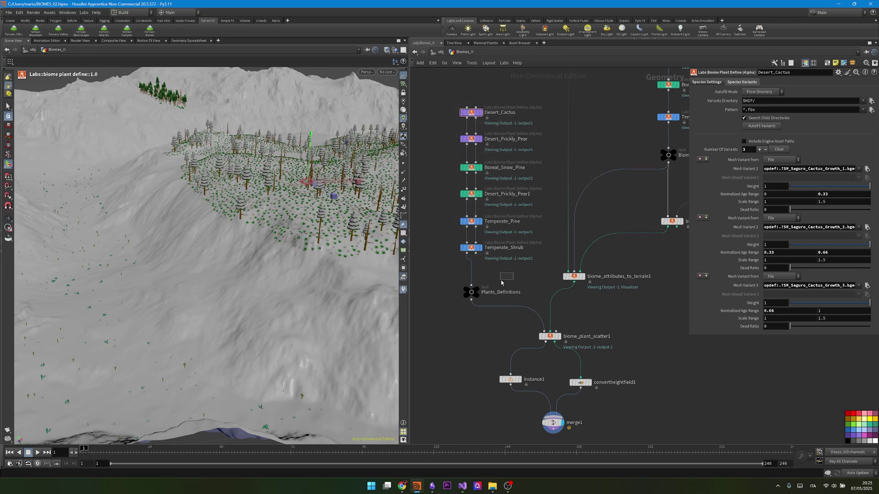
# Step: Add a Labs Biome Plant Definitions File node beside biome_plant_scatter1 and wire Plants_Definitions into it
pyautogui.press('Tab')
pyautogui.write('plant def')
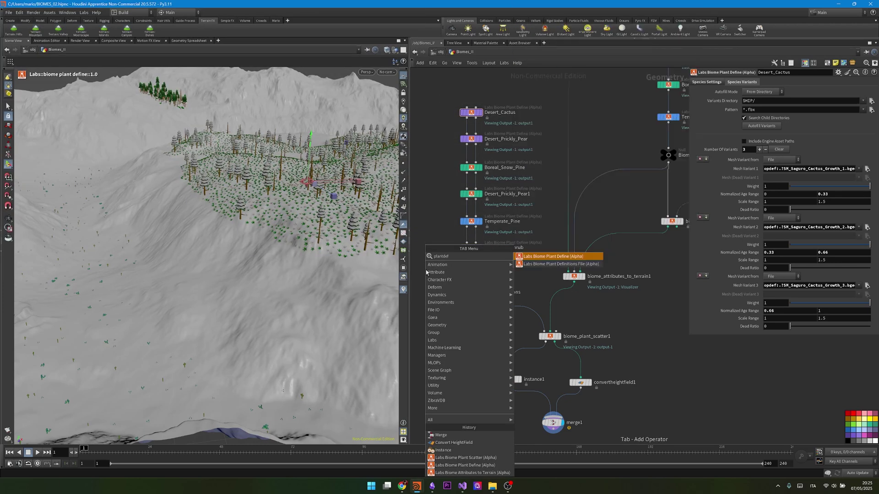
pyautogui.press('Return')
pyautogui.click(464, 337)
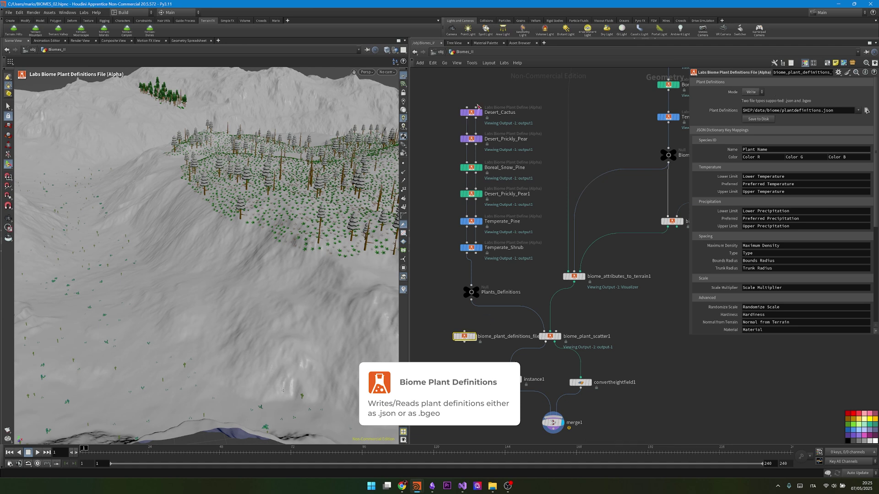
pyautogui.moveTo(471, 300); pyautogui.dragTo(464, 331)
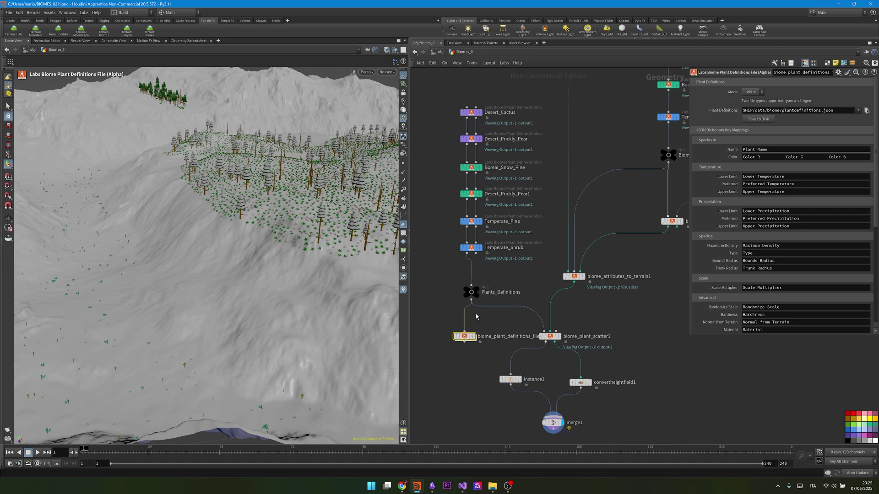
# Step: Display biome_plant_definitions_file1, set its plant definitions path to $HIP/data/biome/plantdefinitions_001.bgeo, and save the definitions to disk
pyautogui.click(475, 336)
pyautogui.click(834, 111)
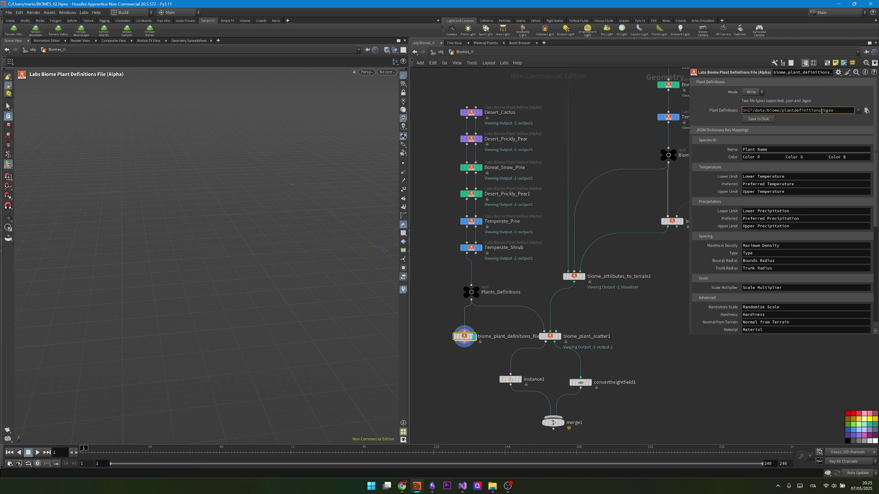
pyautogui.write('_001')
pyautogui.click(767, 119)
# Step: Examine the geometry information of biome_plant_definitions_file1, including its points and point attributes
pyautogui.moveTo(725, 370); pyautogui.dragTo(651, 225)
pyautogui.moveTo(611, 302); pyautogui.dragTo(548, 300)
pyautogui.click(464, 340)
pyautogui.middleClick(464, 339)
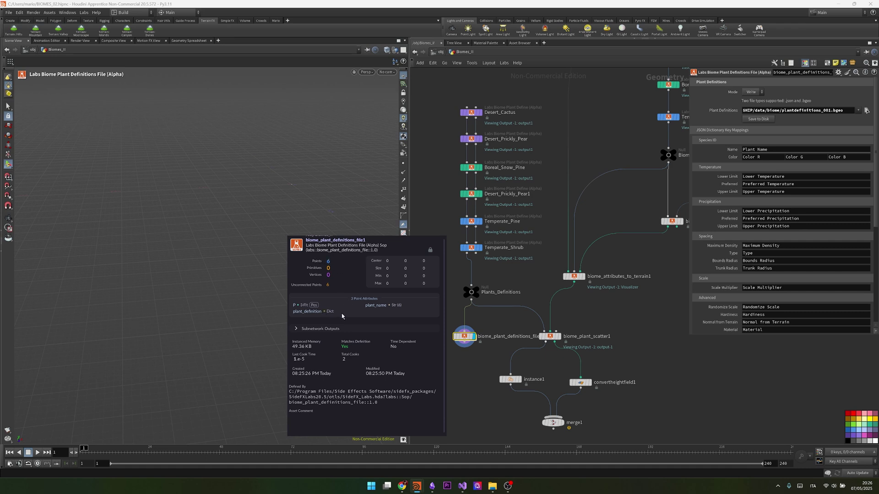
pyautogui.moveTo(463, 330)
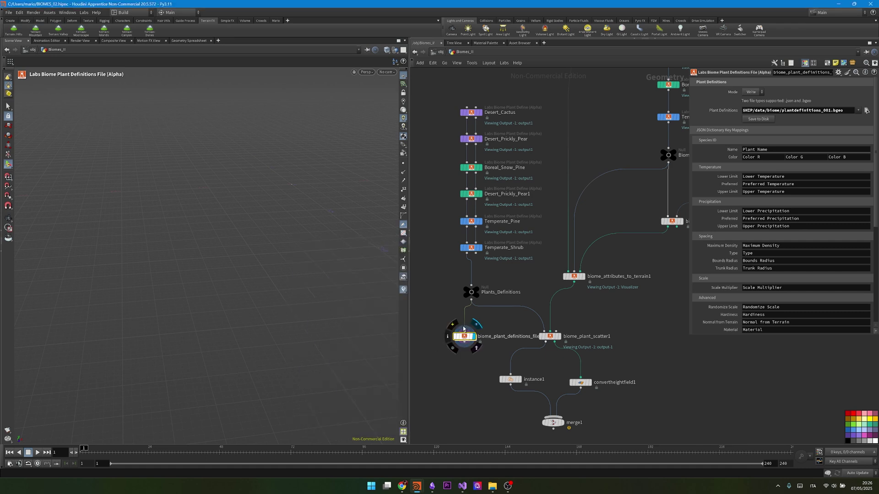
# Step: Switch to Visual Studio and examine the plant entries in plantdefinitionsYT.json, from Temperate Shrub to Desert Prickly Pear
pyautogui.moveTo(456, 242); pyautogui.dragTo(507, 265)
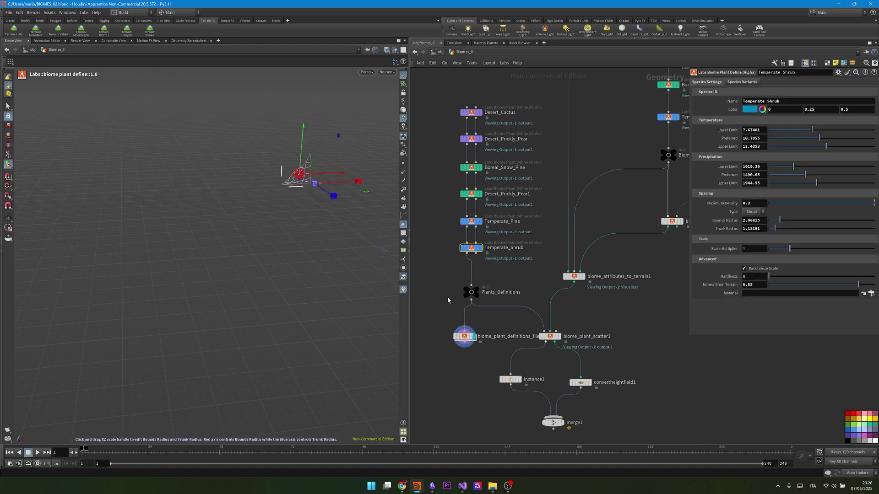
pyautogui.hotkey('alt', 'Tab')
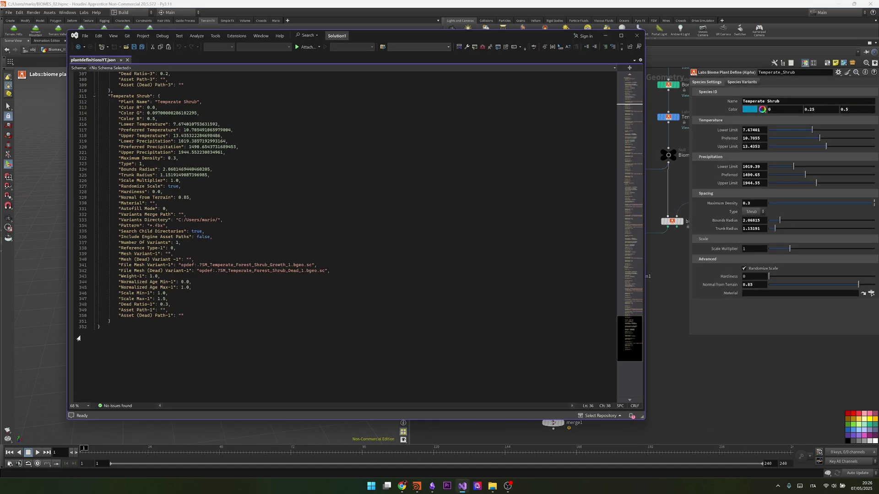
pyautogui.scroll(6, 343, 236)
pyautogui.click(631, 89)
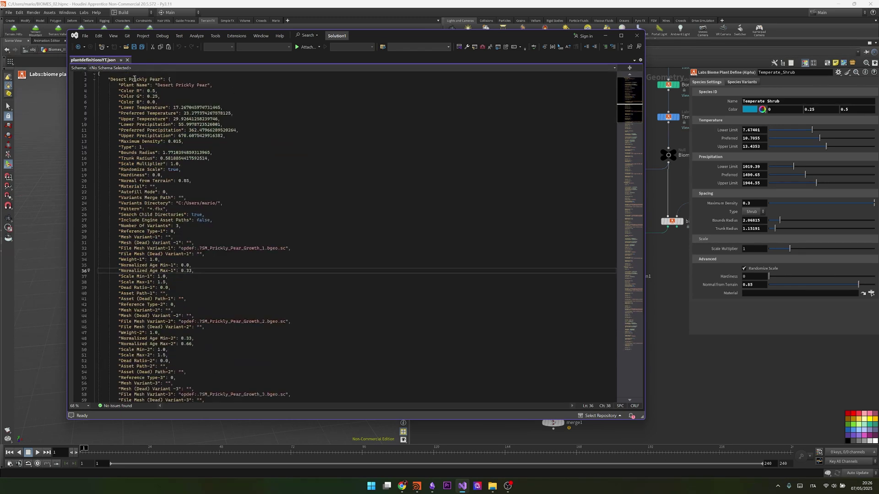
pyautogui.moveTo(109, 80); pyautogui.dragTo(178, 130)
pyautogui.click(150, 91)
pyautogui.scroll(-13, 178, 137)
pyautogui.scroll(-10, 166, 210)
pyautogui.hotkey('alt', 'Tab')
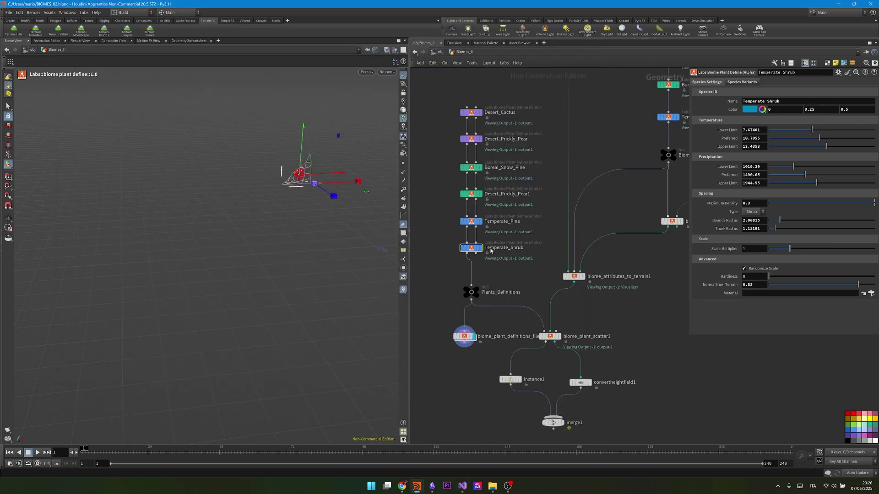
# Step: Replace Plants_Definitions with biome_plant_definitions_file1, disconnected and set to Read mode, as the plant types input of biome_plant_scatter1
pyautogui.scroll(3, 472, 338)
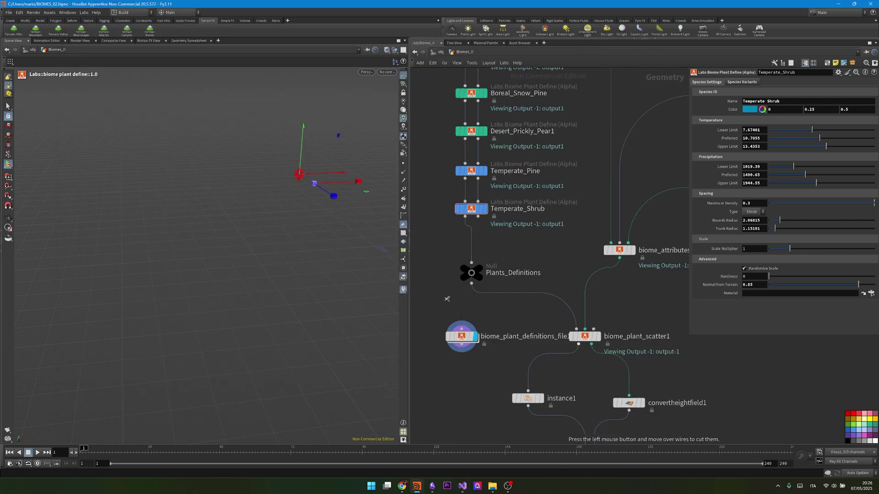
pyautogui.click(463, 337)
pyautogui.click(751, 92)
pyautogui.click(749, 104)
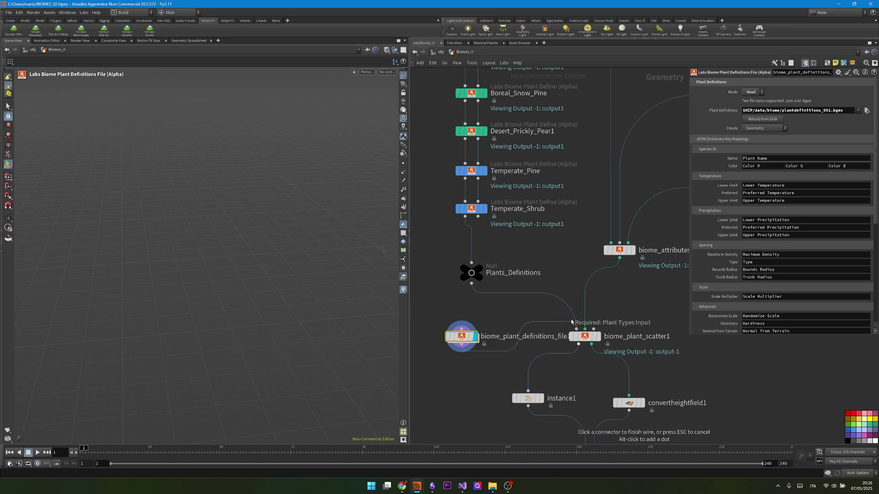
pyautogui.scroll(-3, 584, 240)
pyautogui.scroll(3, 579, 279)
# Step: Display merge1 in the viewport and place biome_plant_definitions_file1 directly beneath Plants_Definitions
pyautogui.moveTo(573, 319)
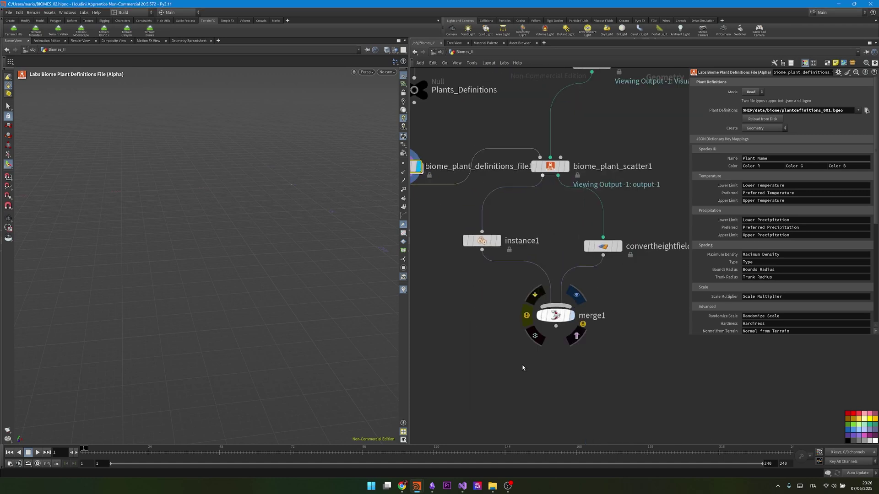
pyautogui.click(577, 294)
pyautogui.scroll(-2, 624, 394)
pyautogui.moveTo(471, 228); pyautogui.dragTo(480, 209)
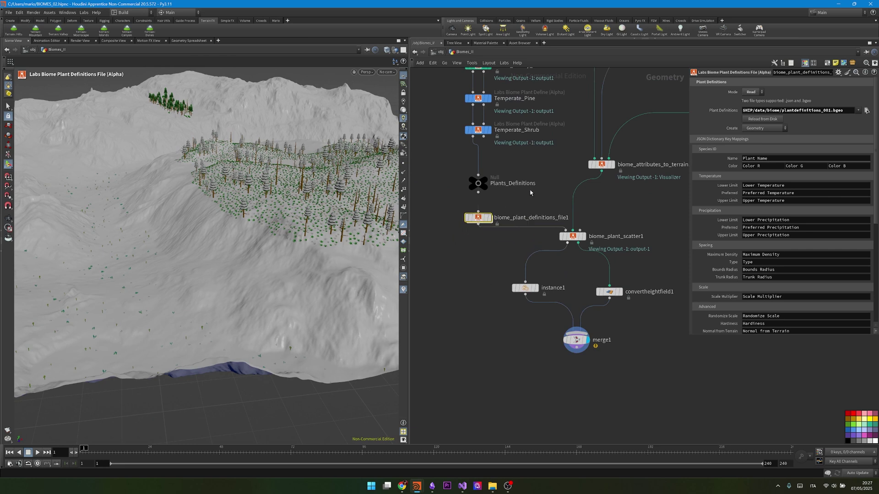
pyautogui.scroll(-3, 528, 435)
pyautogui.moveTo(471, 86); pyautogui.dragTo(462, 240)
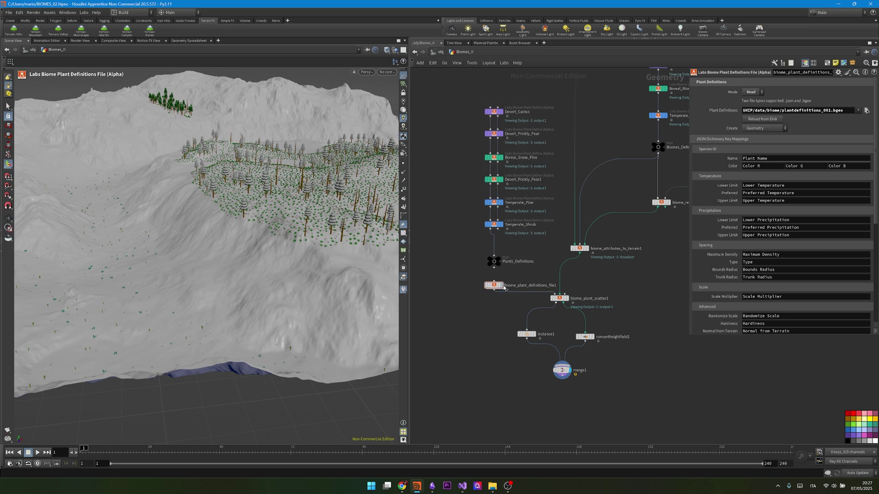
# Step: Add a Labs Biome Definitions File node beside Biomes_Definitions and delete it again
pyautogui.moveTo(663, 148); pyautogui.dragTo(578, 237, button='middle')
pyautogui.scroll(2, 581, 234)
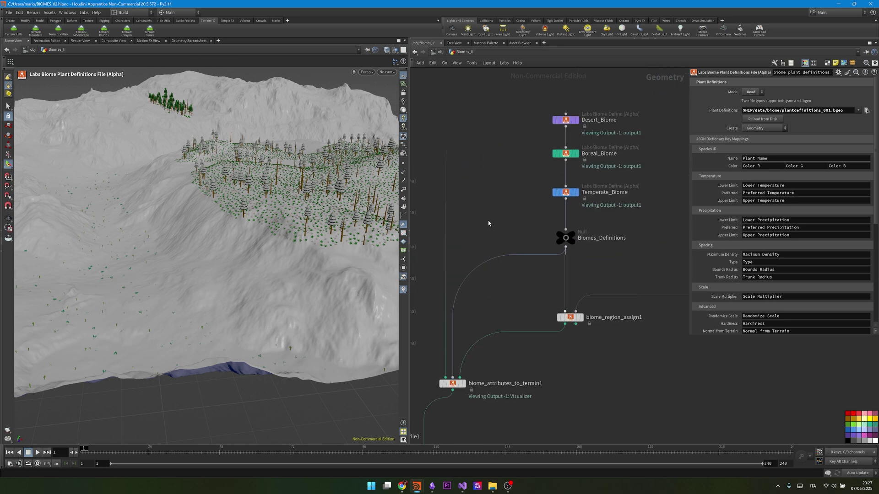
pyautogui.press('Tab')
pyautogui.write('biomed')
pyautogui.press('Down')
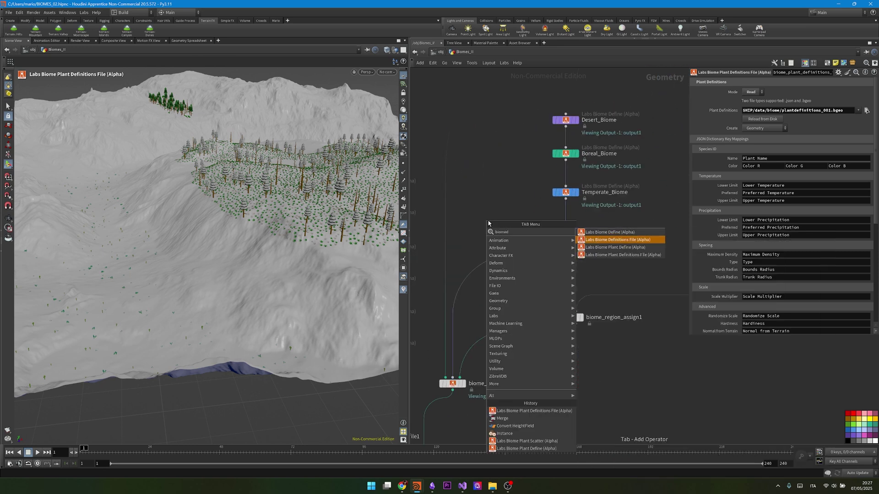
pyautogui.press('Return')
pyautogui.click(488, 222)
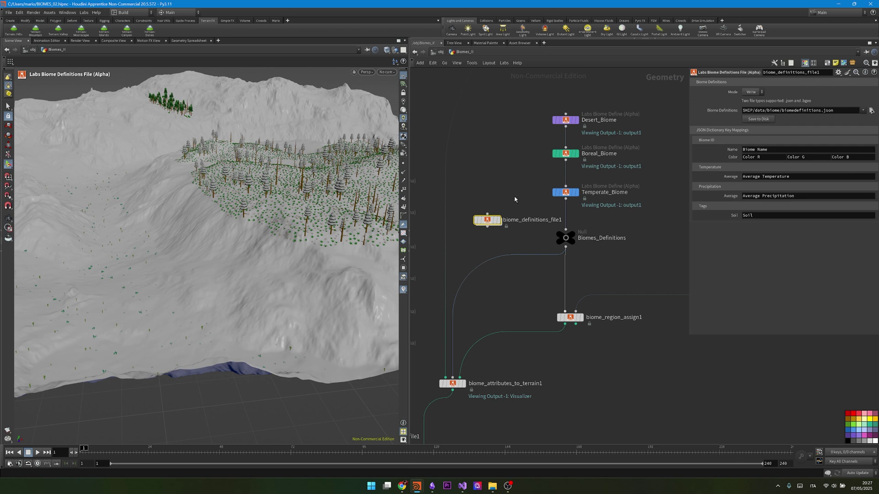
pyautogui.press('Delete')
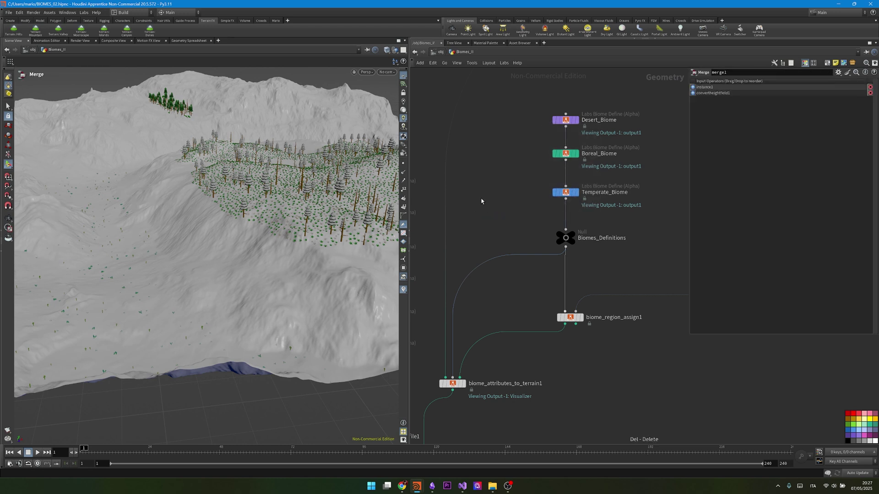
pyautogui.scroll(-5, 490, 230)
pyautogui.scroll(3, 490, 230)
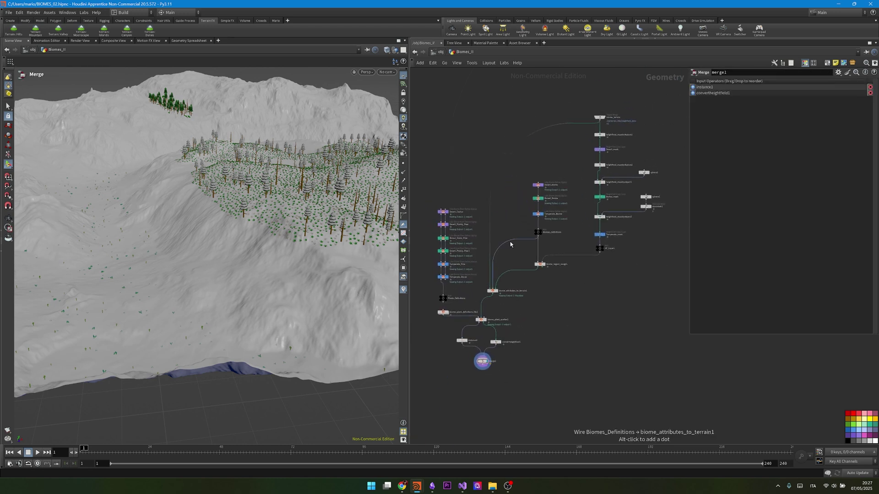